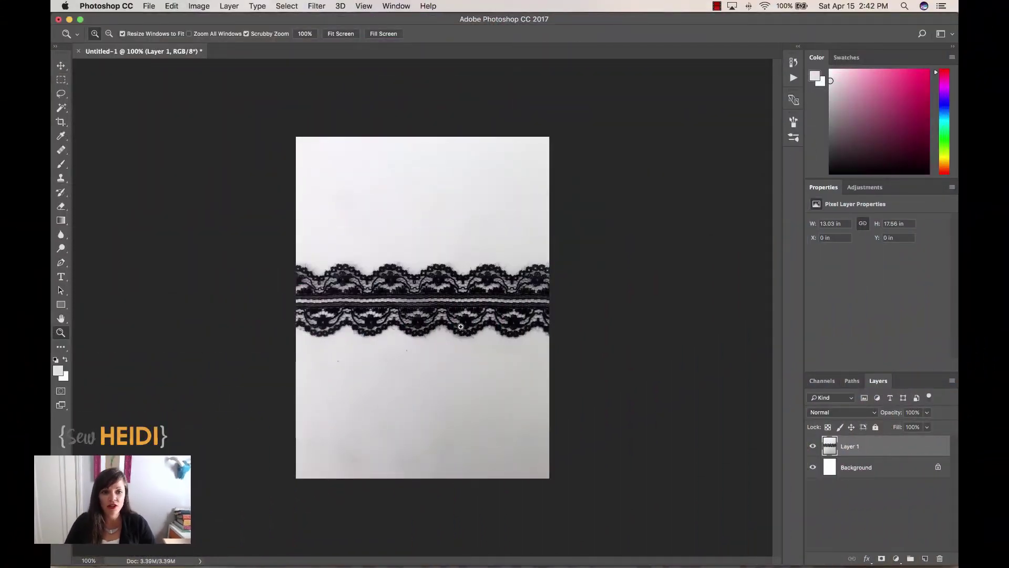
- Zoom in twice on the photographed lace strip to about 300%
click(481, 308)
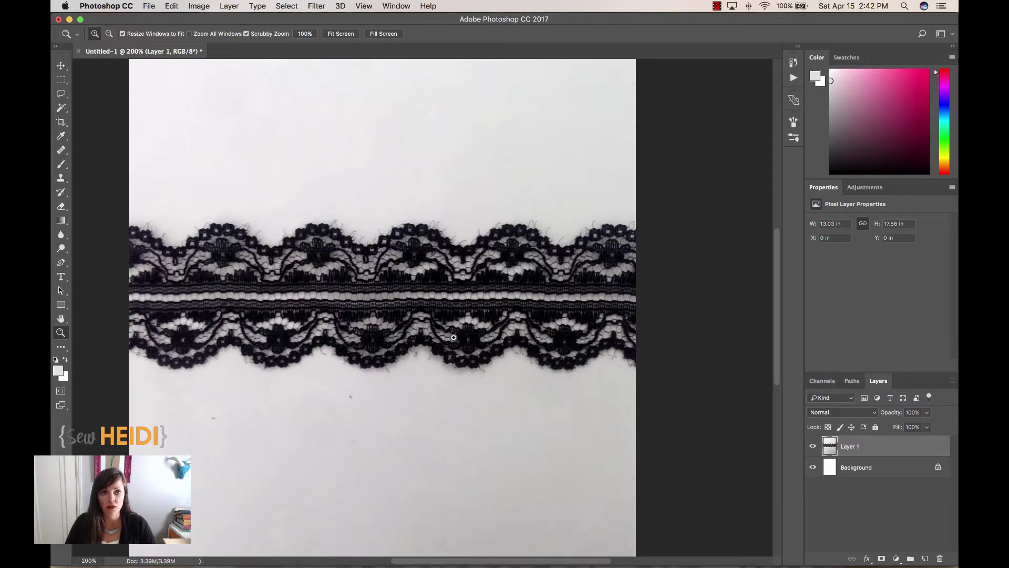
click(306, 295)
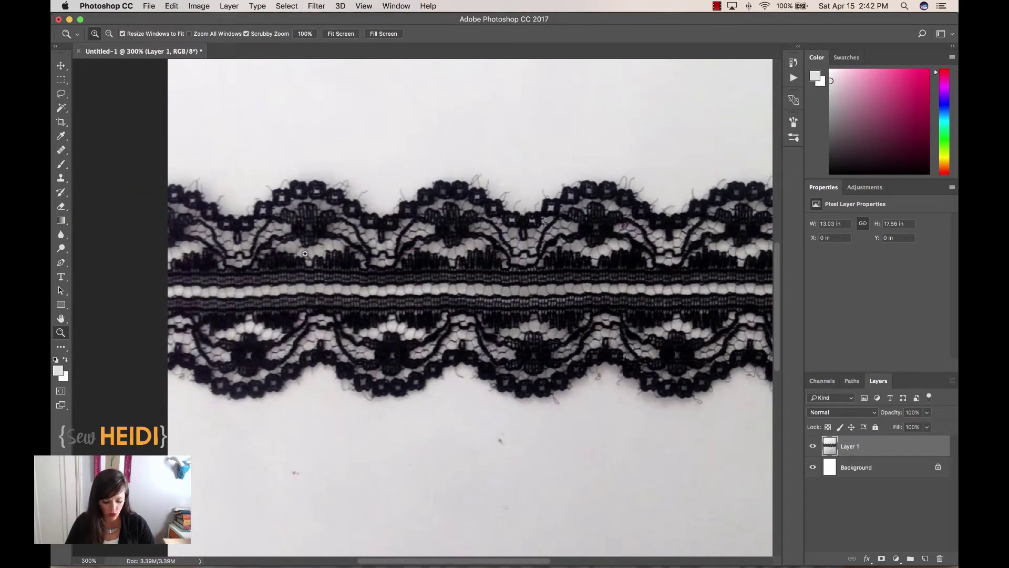
- Crop the photo to one lace repeat, straightening and narrowing the box, about 2.49 × 4.53 in
key(c)
drag(236, 163, 389, 425)
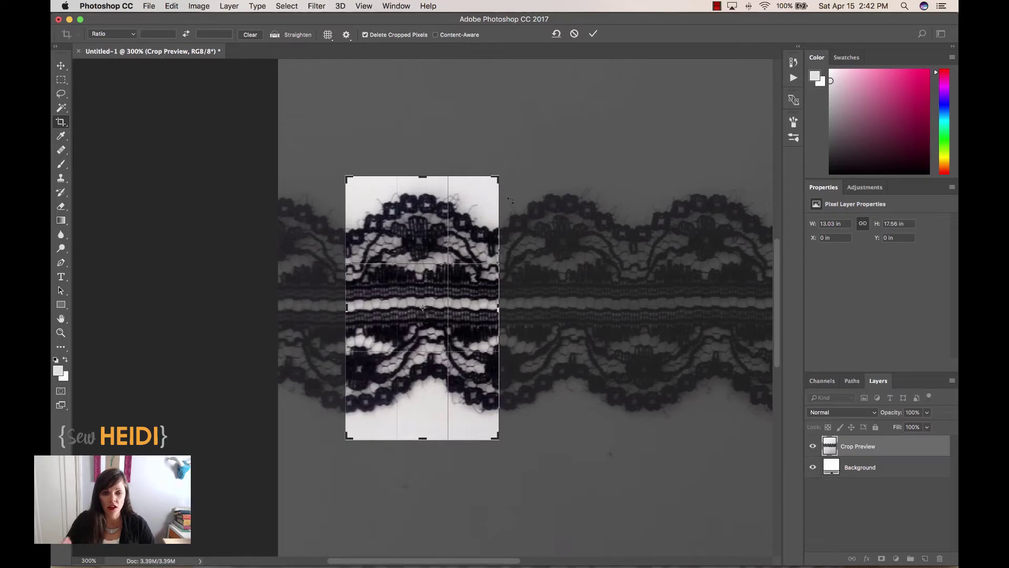
drag(663, 187, 663, 187)
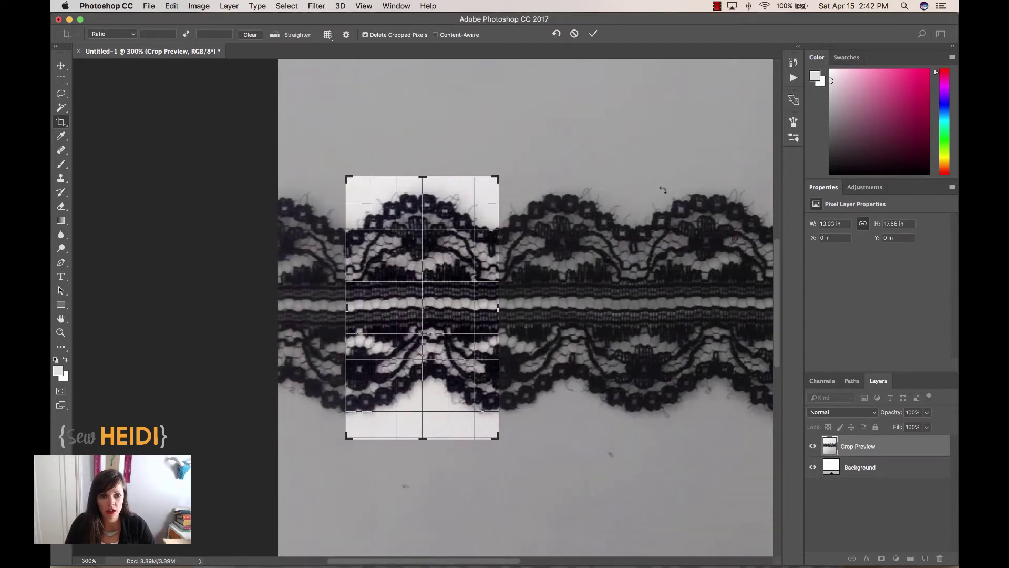
drag(662, 190, 676, 176)
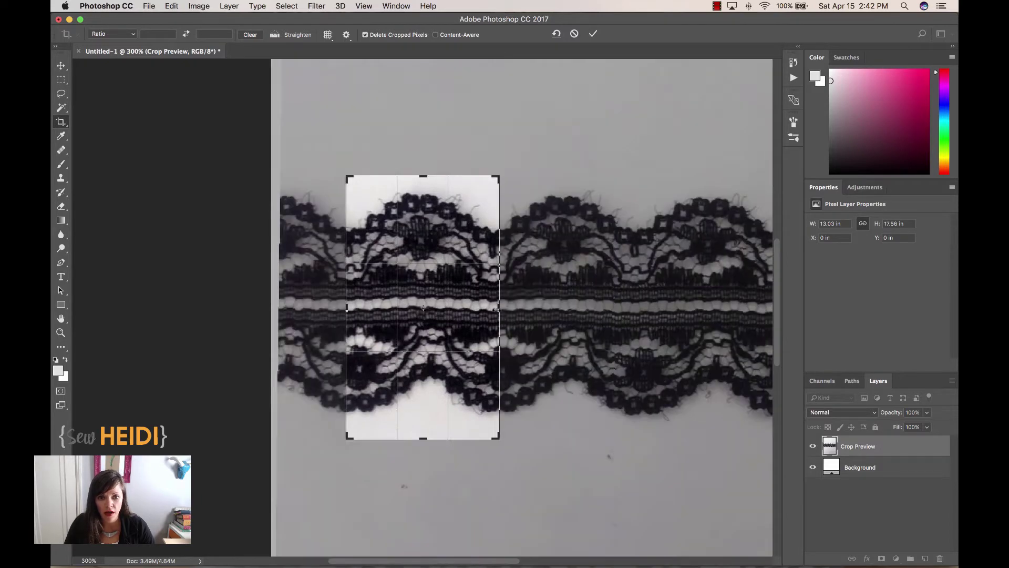
drag(498, 309, 492, 309)
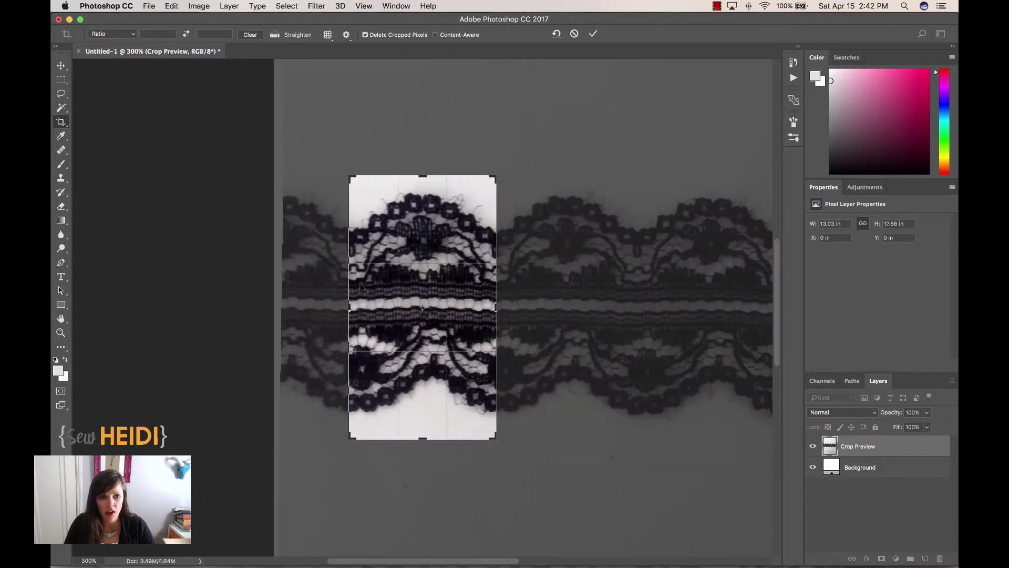
drag(345, 307, 351, 307)
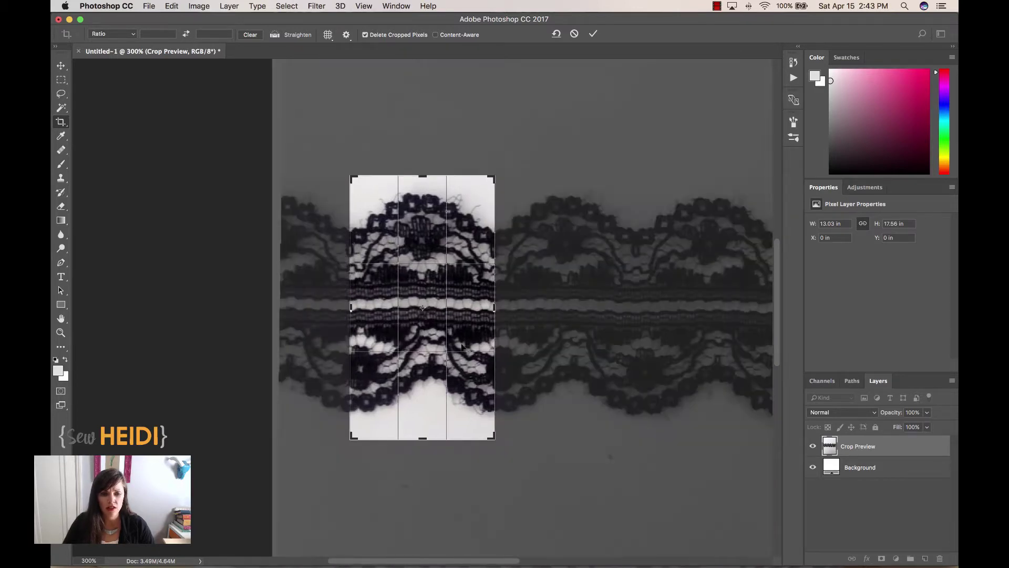
key(Return)
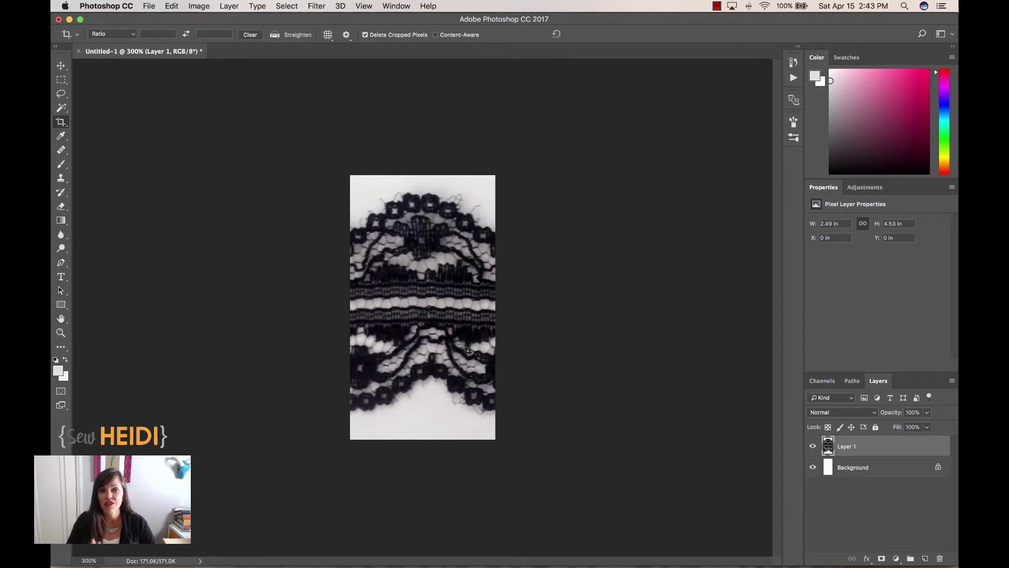
- Set Filter > Other > Offset to Horizontal +91, Vertical 0, with Wrap Around
click(317, 8)
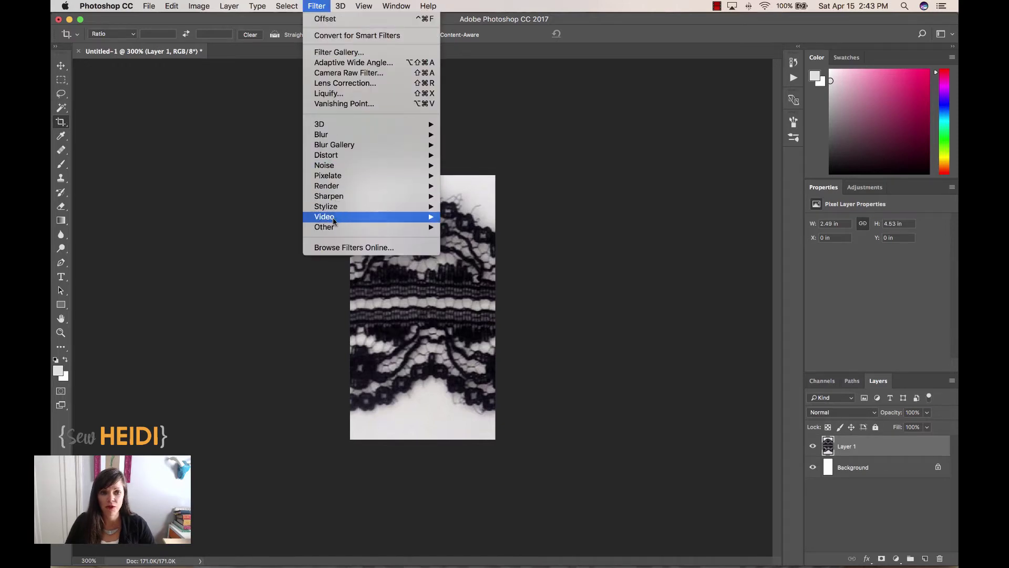
mouse_move(331, 229)
click(465, 278)
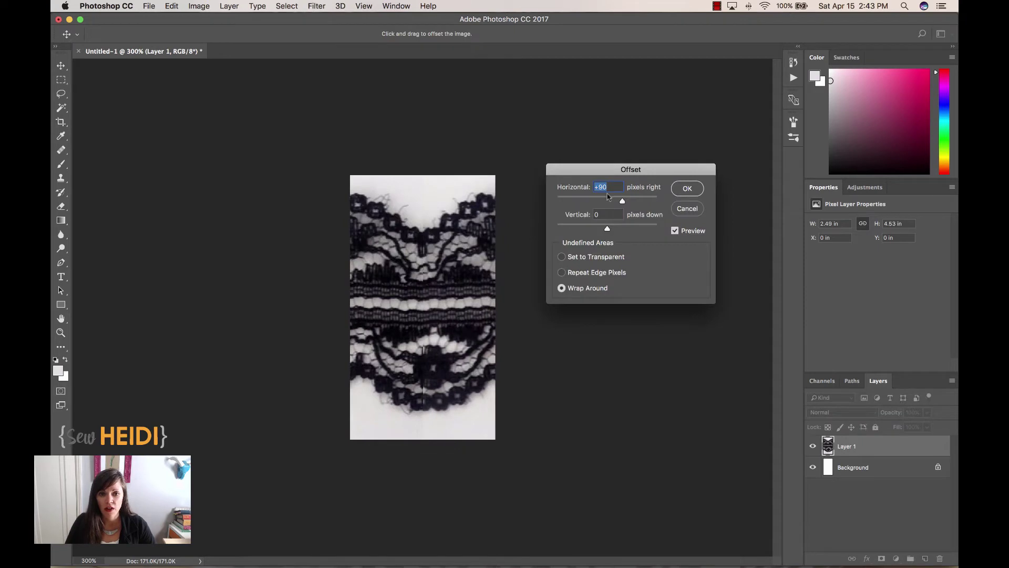
text(0)
key(Tab)
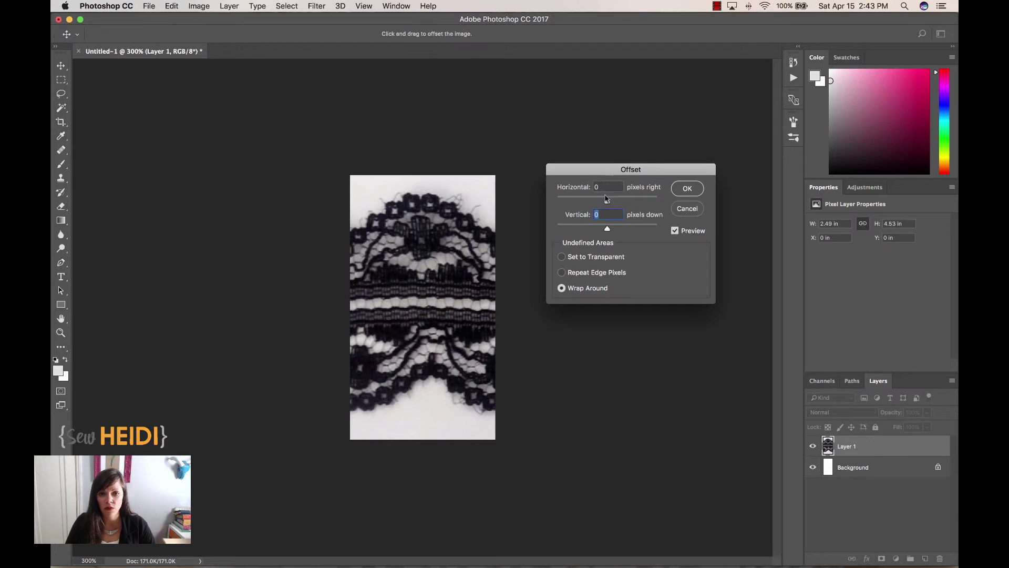
drag(608, 203, 623, 202)
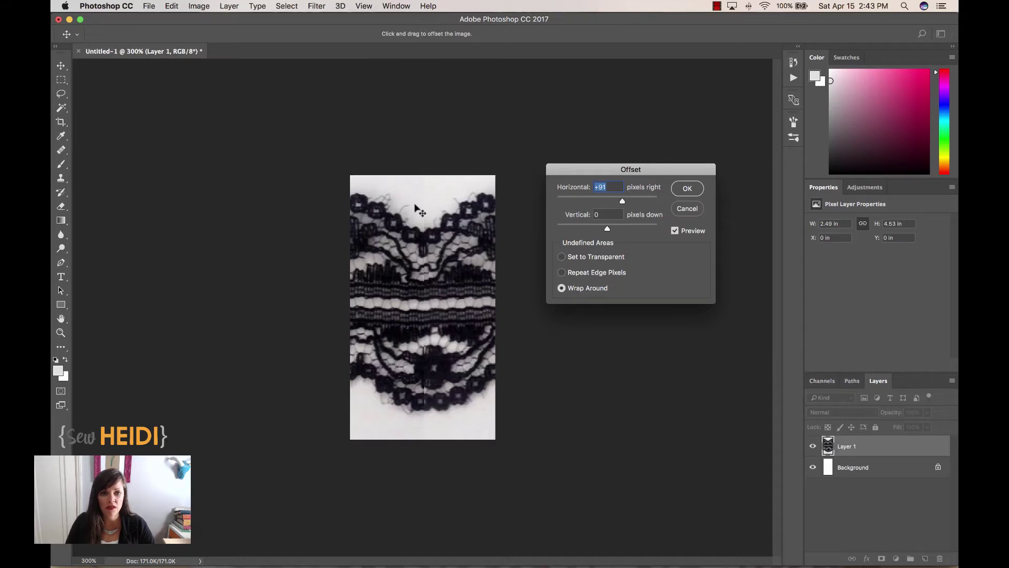
- Apply the offset and zoom in close on the centre seam
click(688, 188)
key(c)
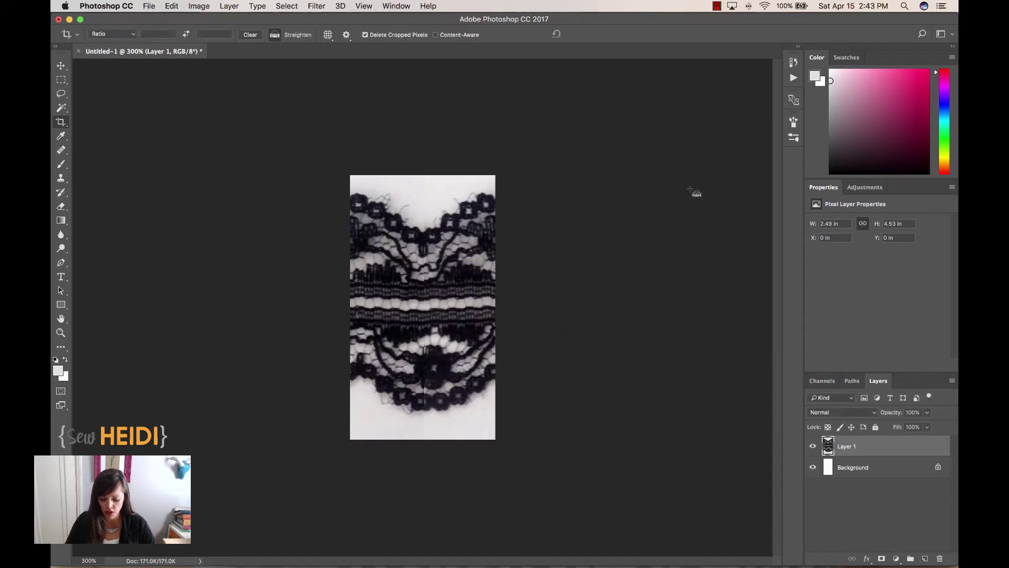
key(super+plus)
key(super+plus)
key(super+plus)
key(super+plus)
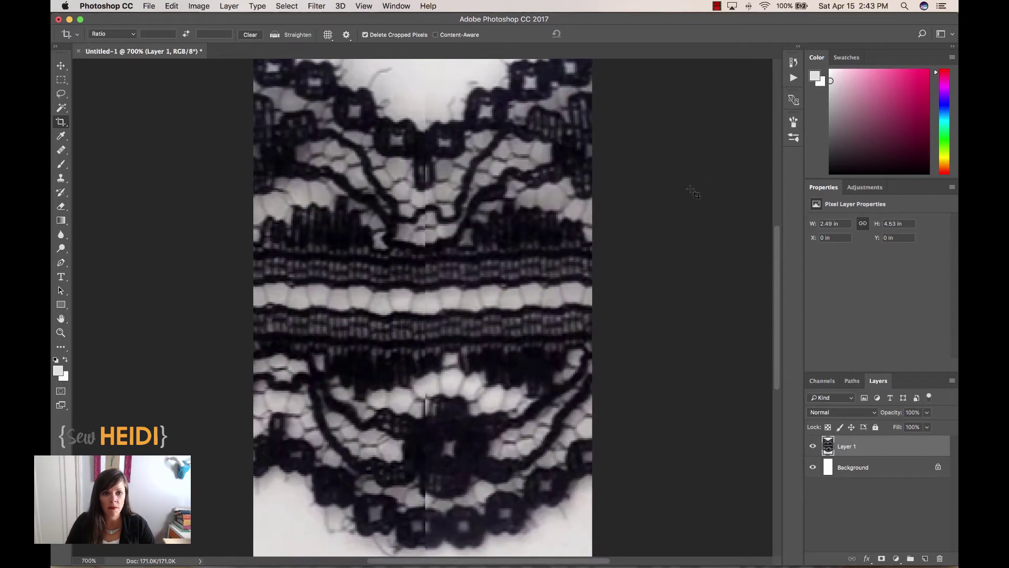
scroll(489, 213, up, 4)
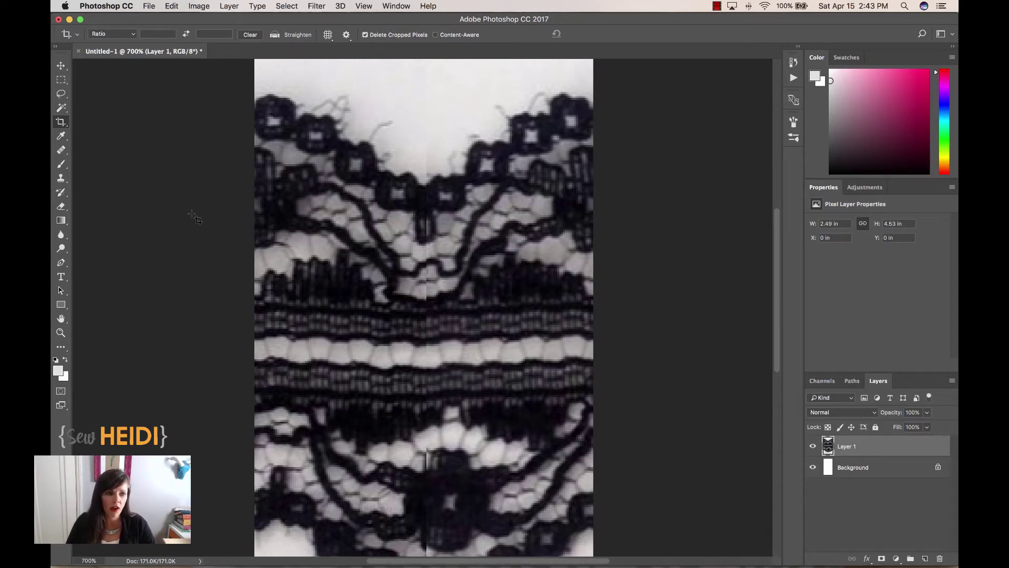
- Clone-stamp over the centre seam and lower scallop with a slightly smaller brush
click(61, 178)
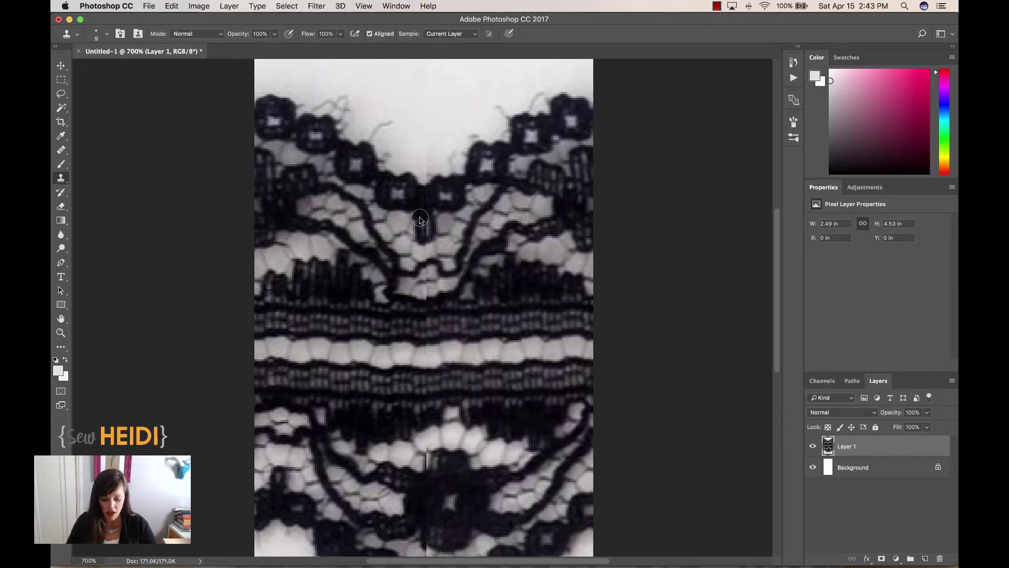
key(bracketleft)
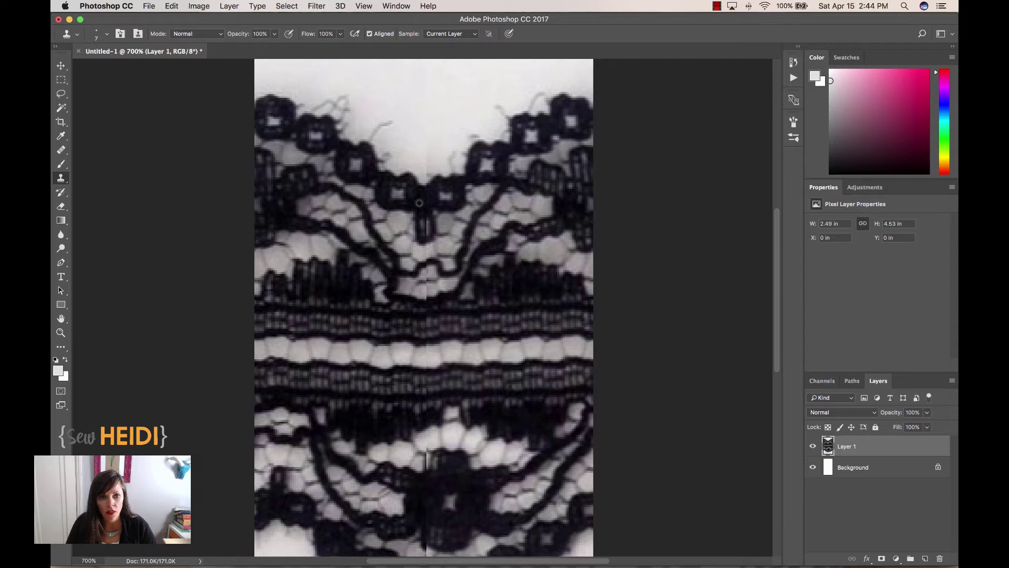
mouse_move(423, 231)
mouse_down()
mouse_move(426, 240)
mouse_move(423, 208)
mouse_up()
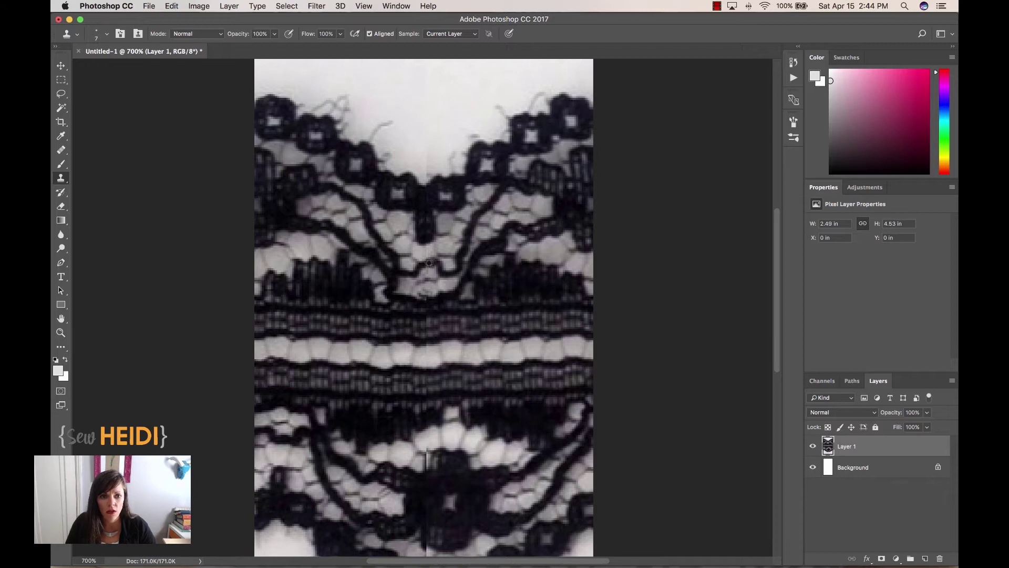
scroll(456, 395, down, 6)
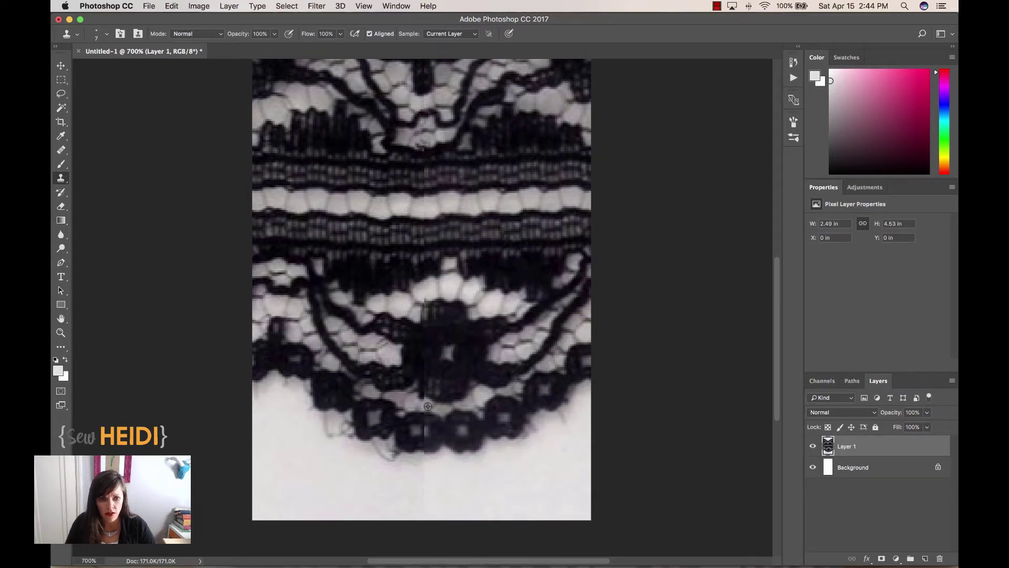
drag(425, 408, 421, 434)
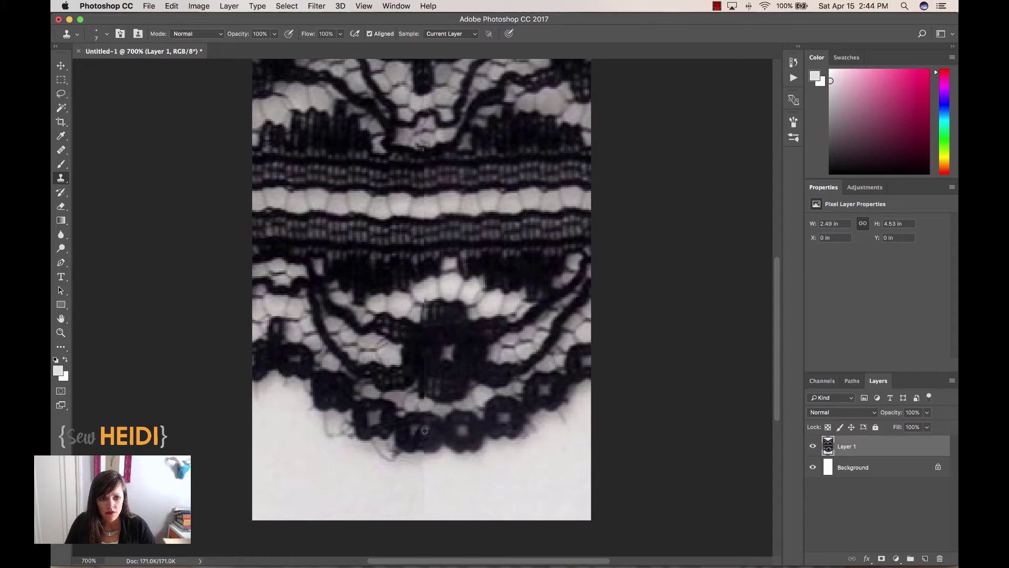
key(super+minus)
key(super+minus)
key(super+minus)
key(super+minus)
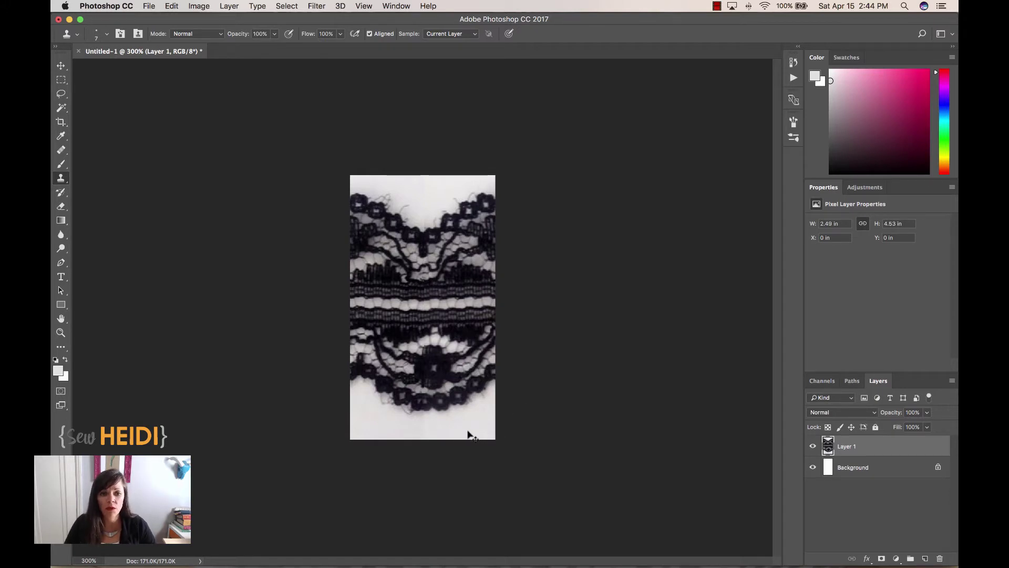
- Select the light background via Color Range, sampling the white areas at Fuzziness 160
key(v)
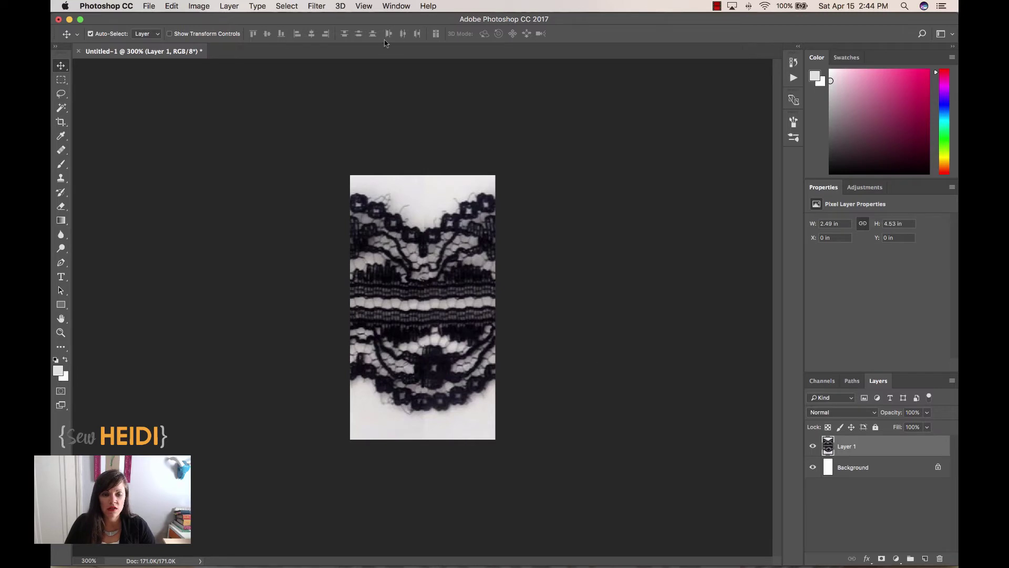
click(285, 7)
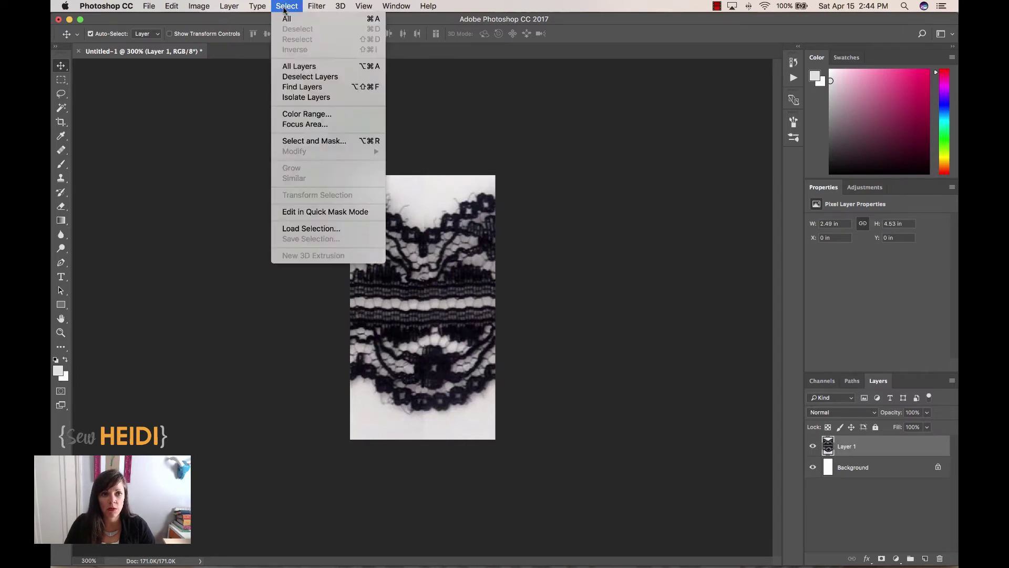
click(297, 115)
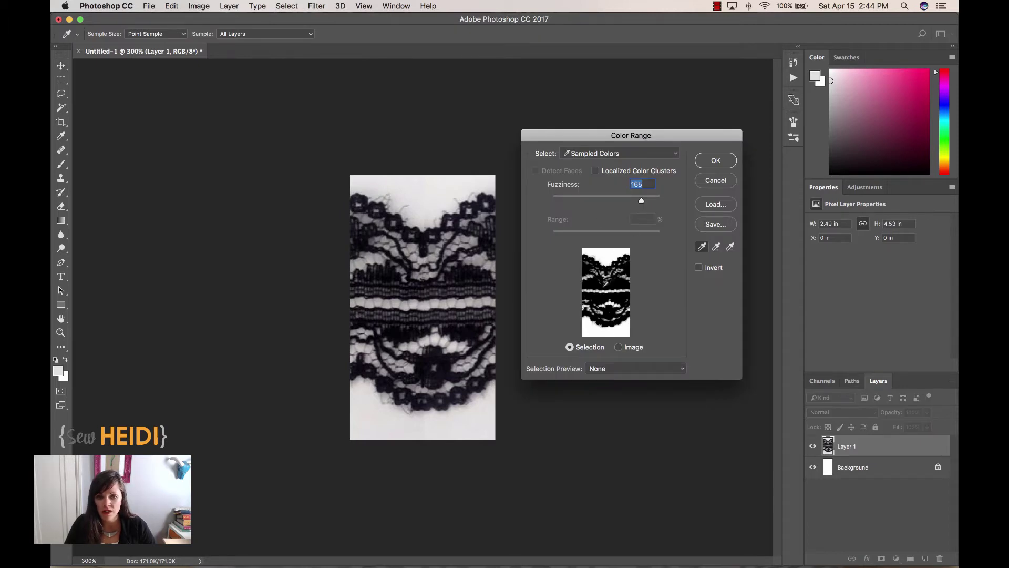
click(596, 278)
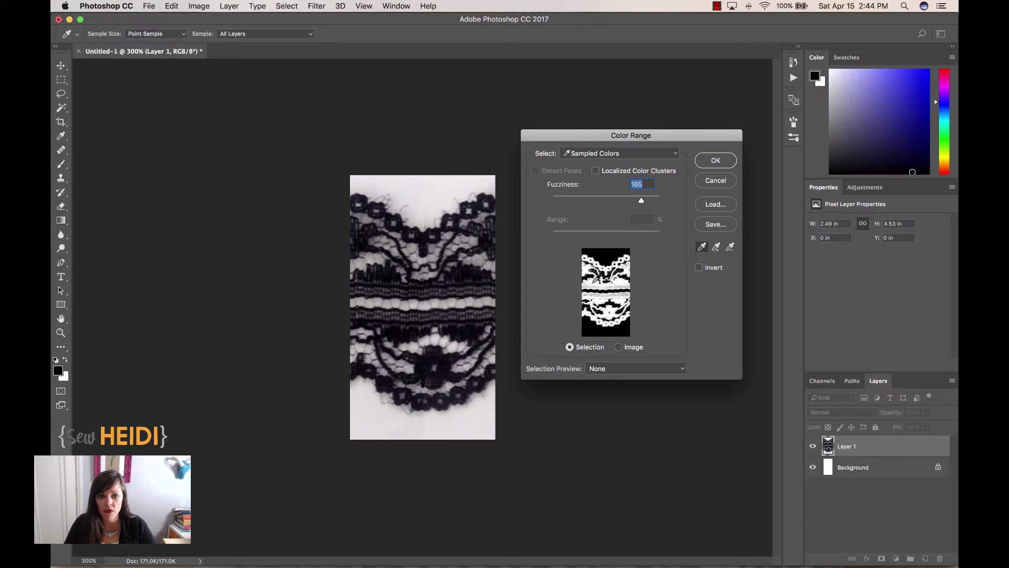
click(610, 250)
drag(642, 201, 638, 202)
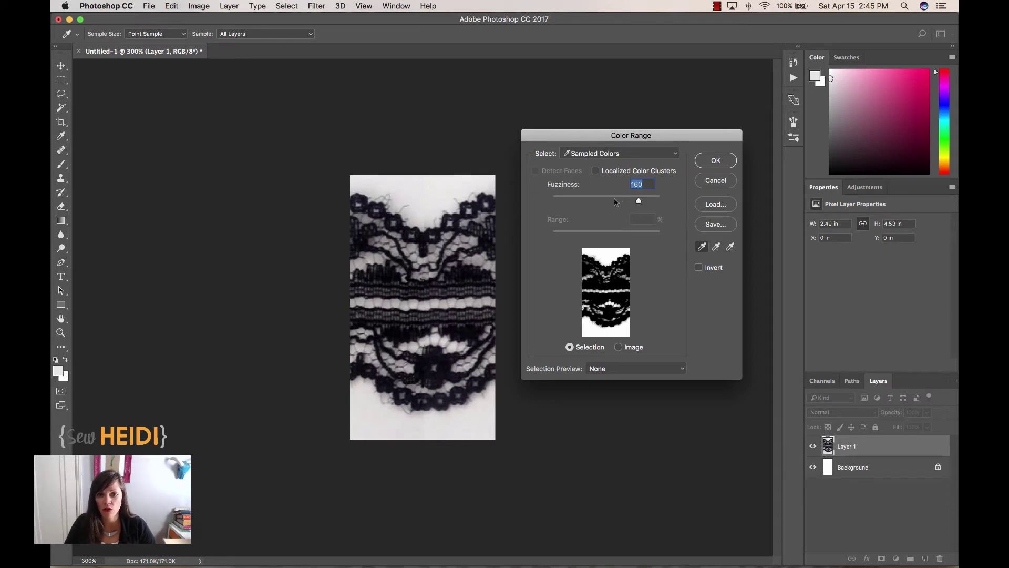
click(715, 162)
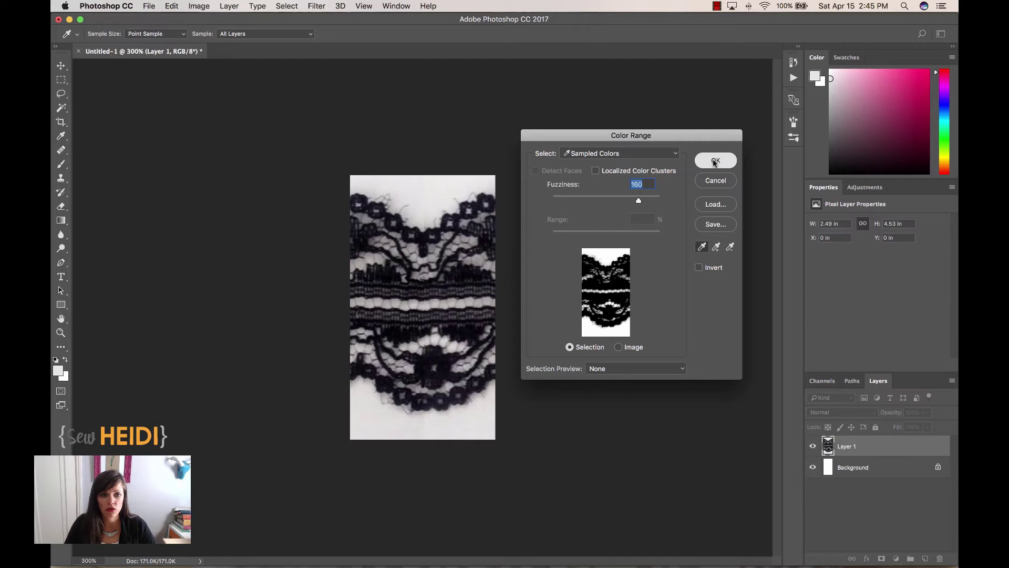
click(715, 161)
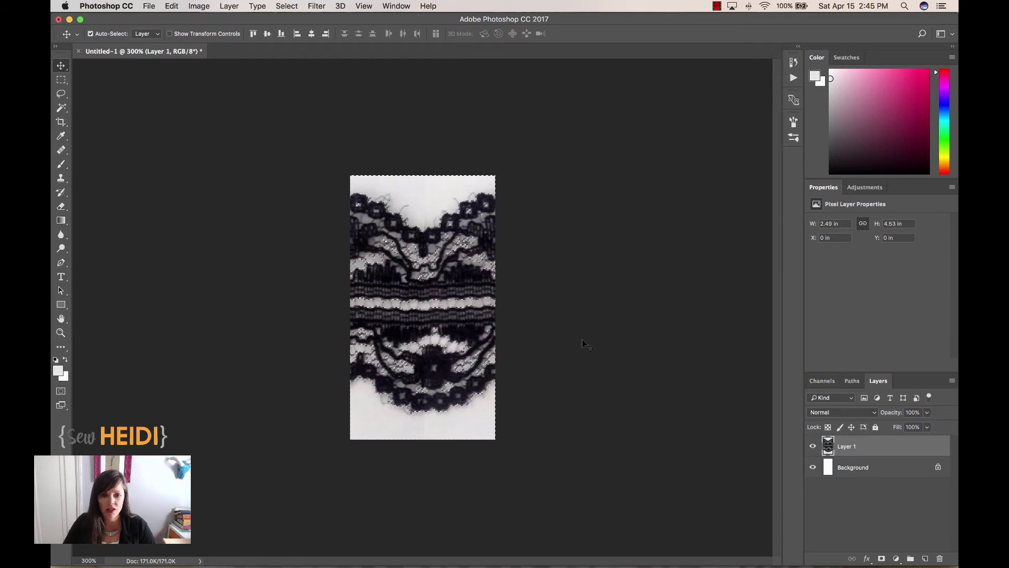
- Delete the selected white background and hide the Background layer, leaving lace on transparency
key(Delete)
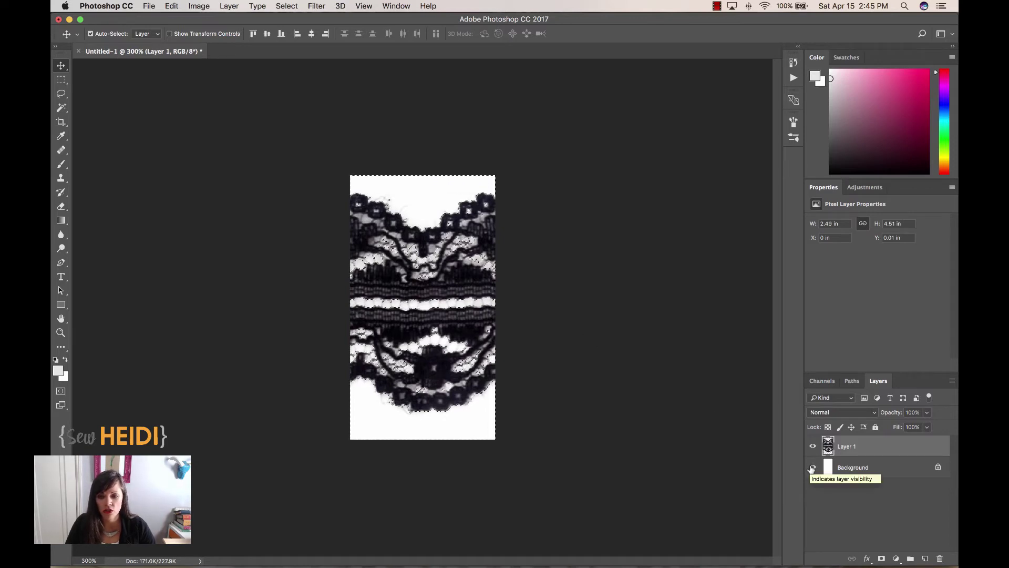
click(812, 467)
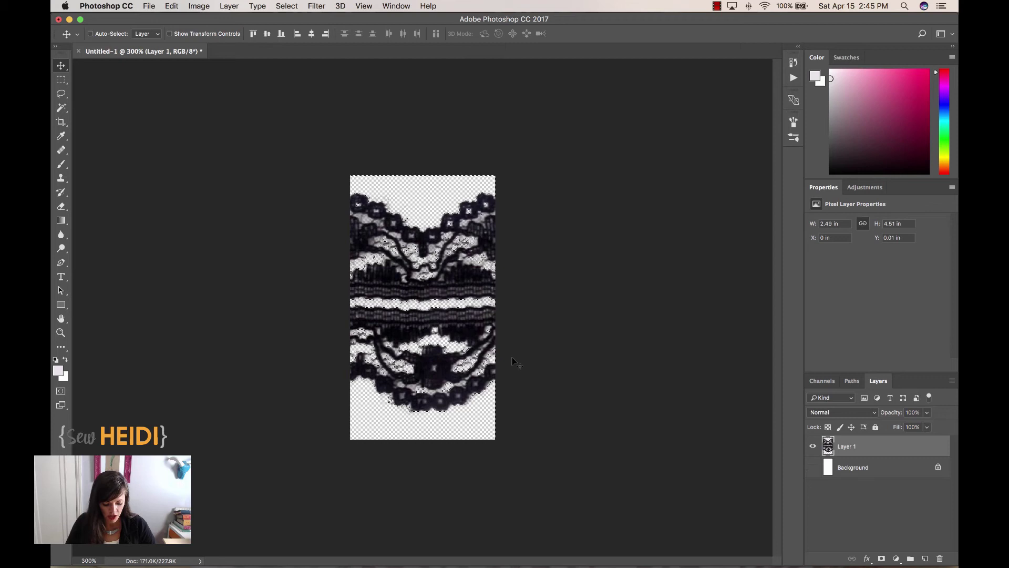
key(super)
key(super+equal)
key(super+equal)
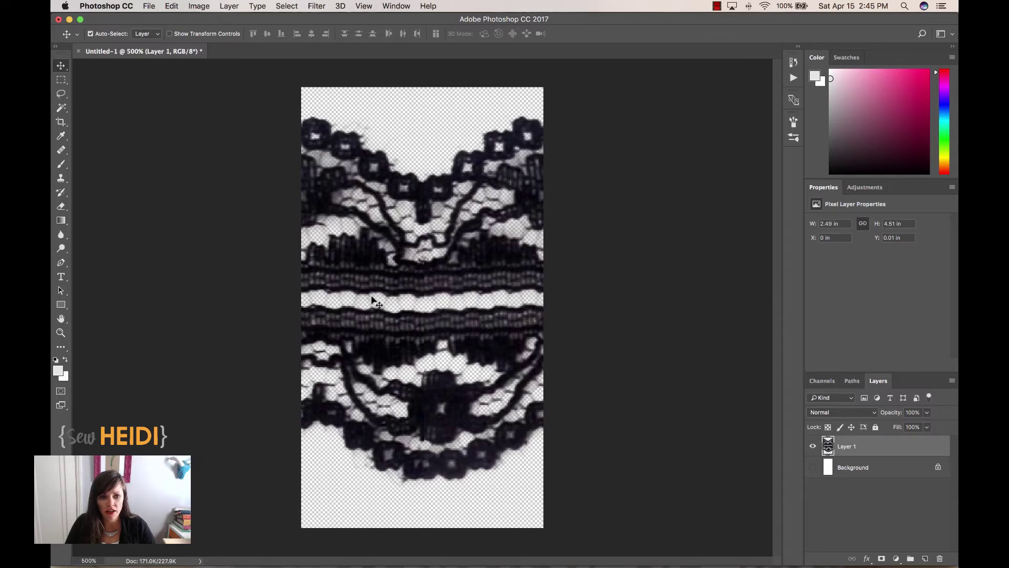
- View at 100% and copy the entire lace tile
key(super+1)
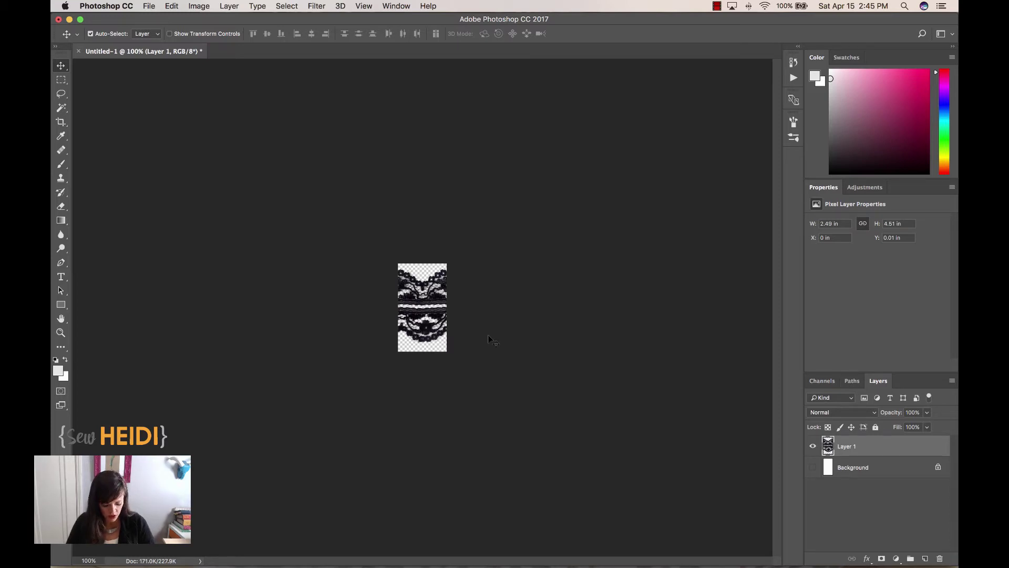
key(super+a)
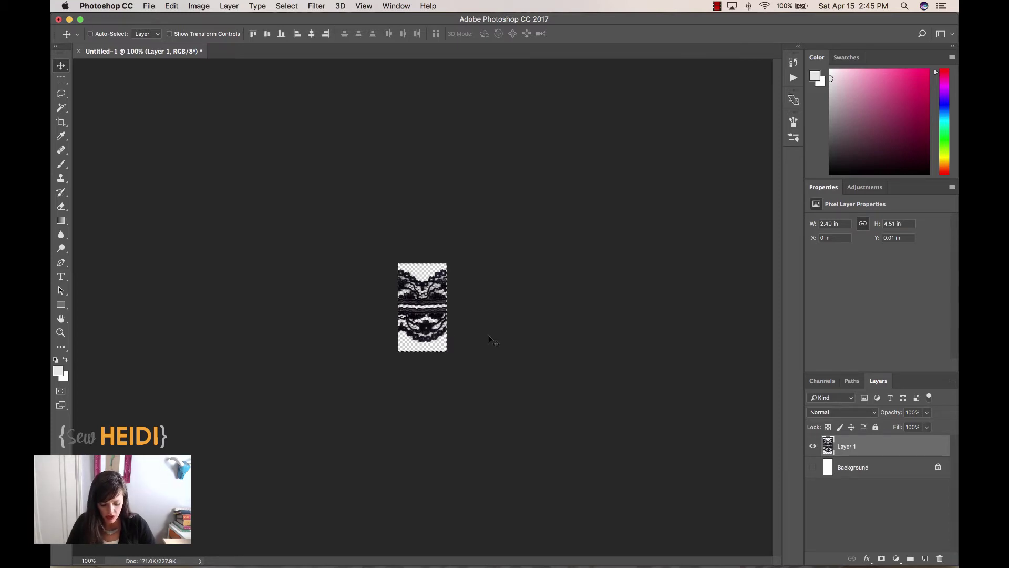
key(super+c)
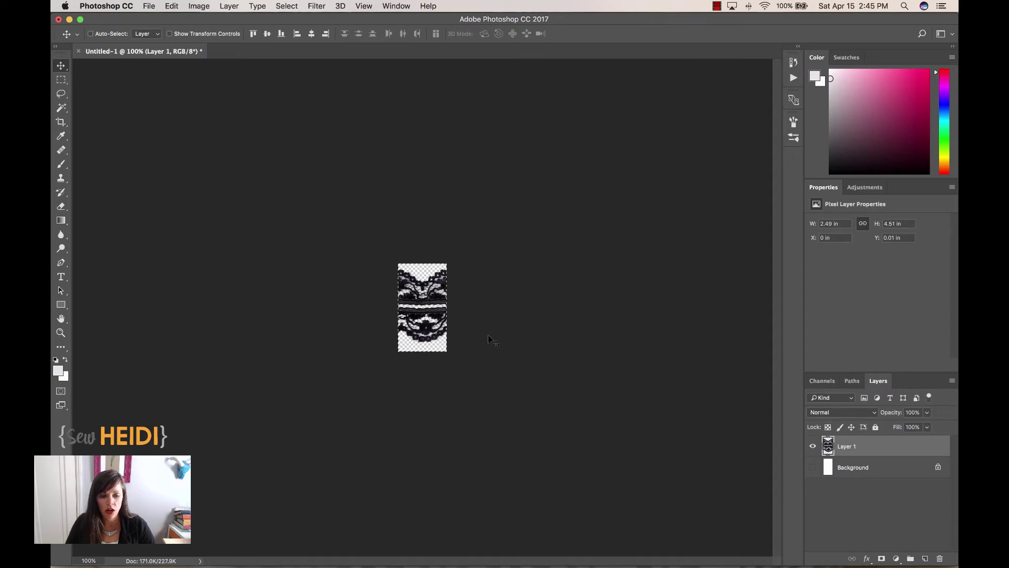
- Paste the lace tile into Illustrator, move it top-left, and scale it to about 67 × 121 pt
key(super+Tab)
key(super+Tab)
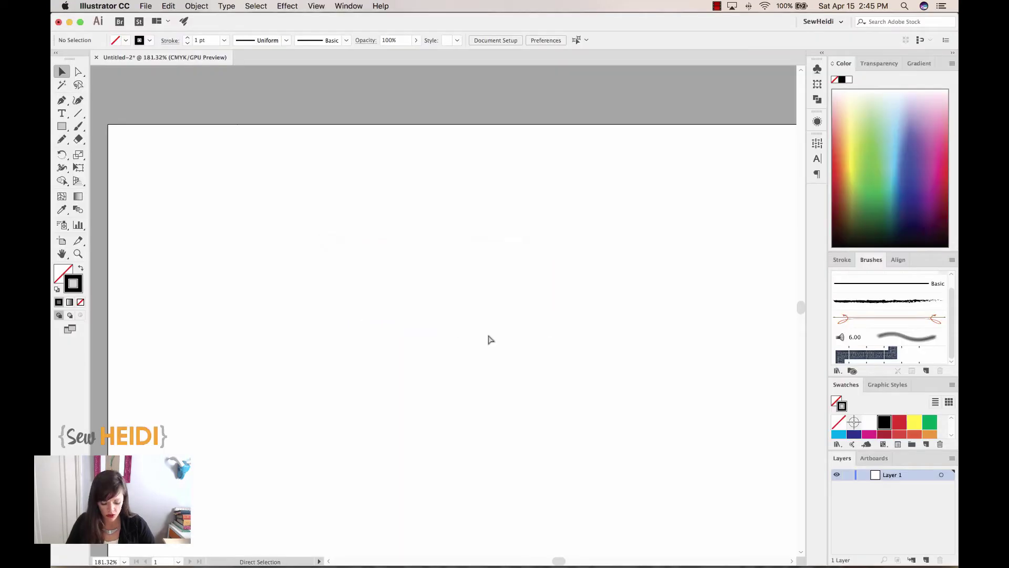
key(super+v)
key(super+minus)
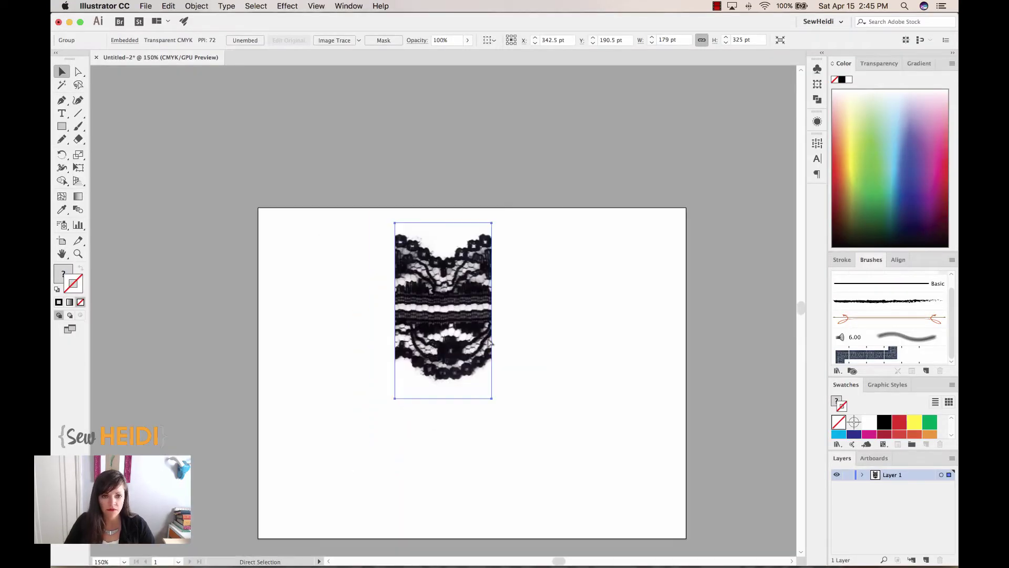
key(super+minus)
drag(448, 288, 370, 285)
drag(390, 341, 350, 267)
key(z)
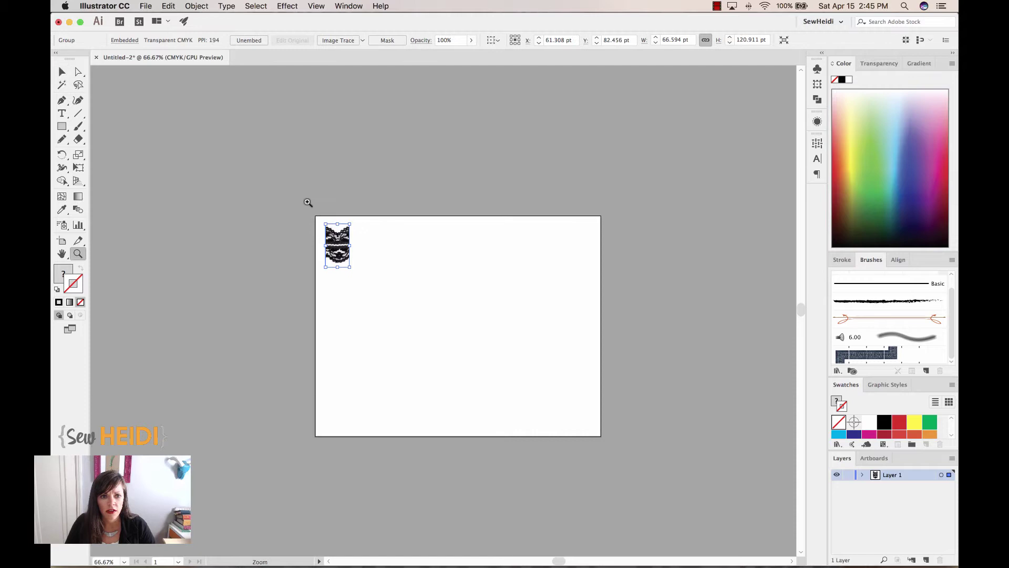
drag(308, 202, 619, 425)
- Drag the lace tile into the Brushes panel and make it a new Pattern Brush
key(v)
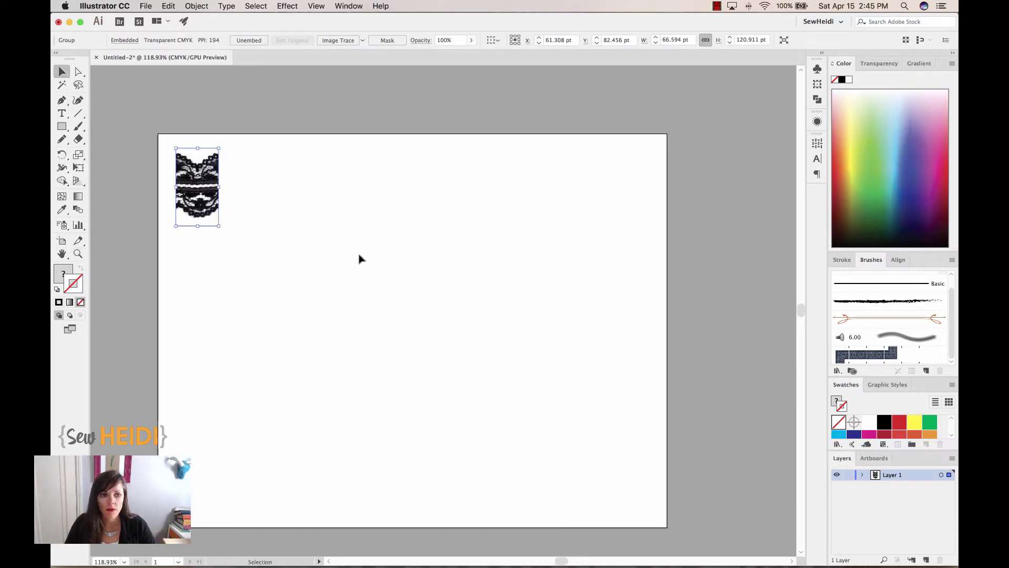
mouse_move(211, 204)
mouse_down()
mouse_move(518, 225)
mouse_move(852, 371)
mouse_up()
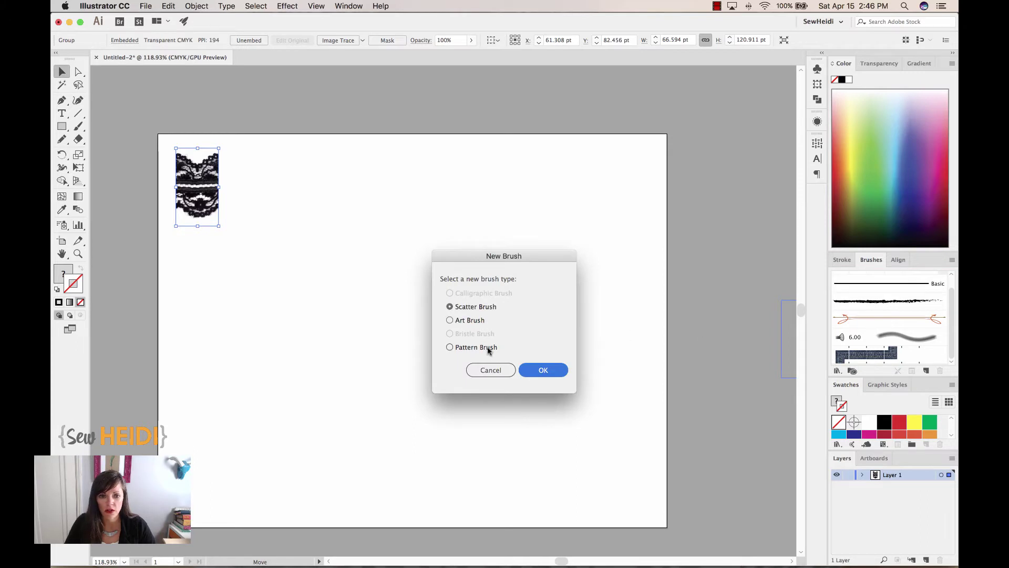
click(488, 349)
click(550, 372)
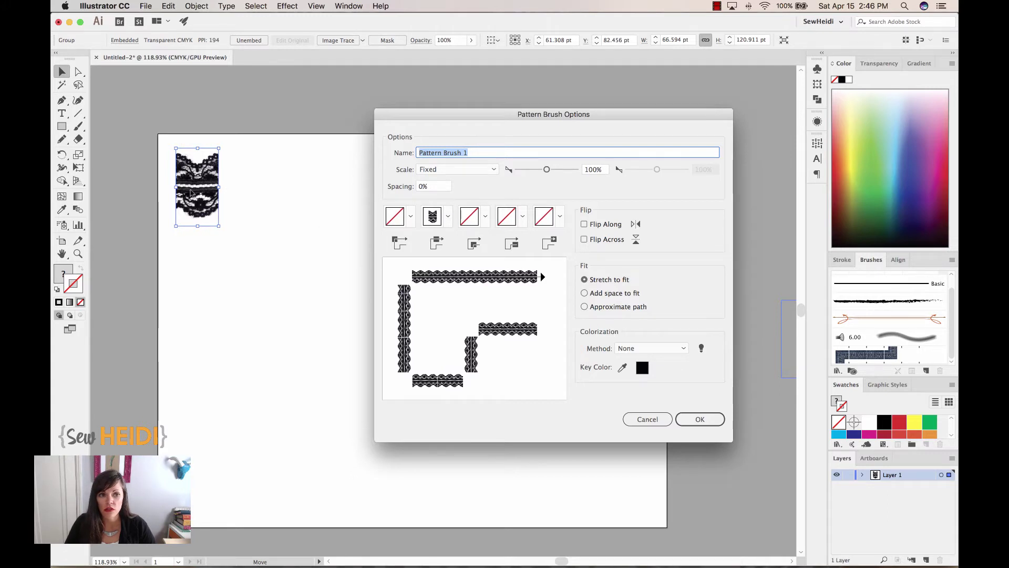
- Set the outer and inner corner tiles to auto-generated lace options
click(410, 216)
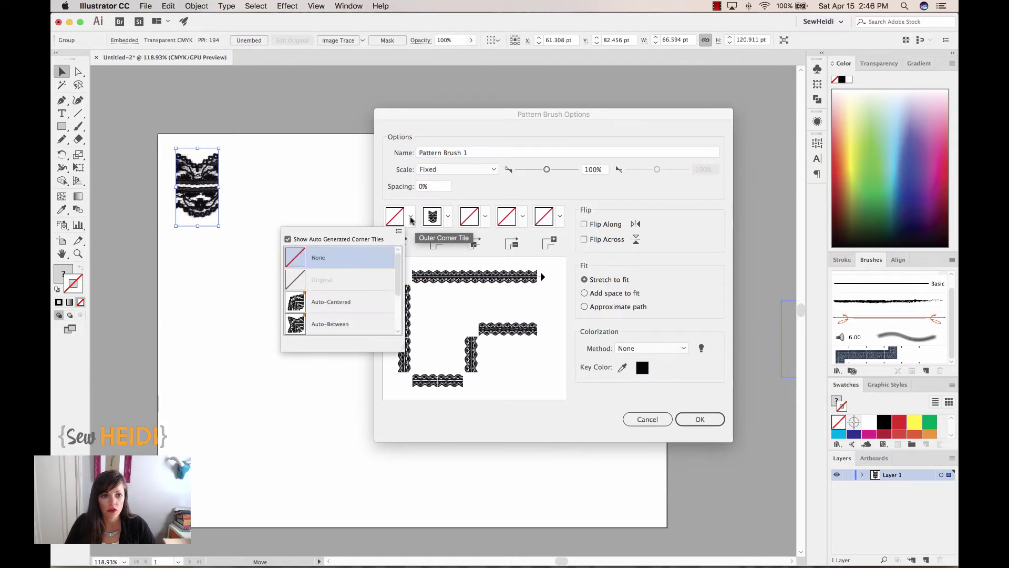
click(331, 302)
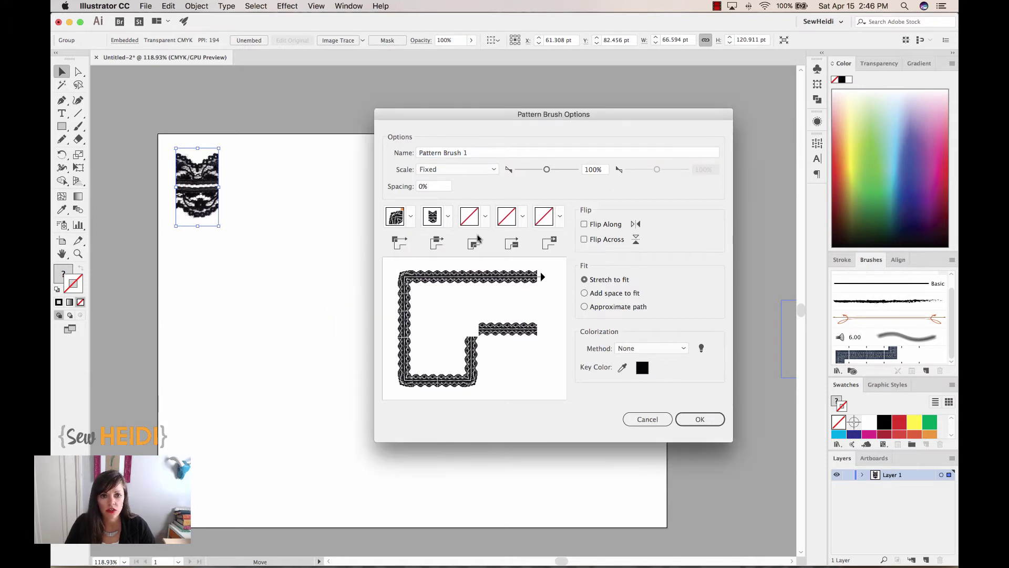
click(484, 218)
scroll(412, 298, down, 2)
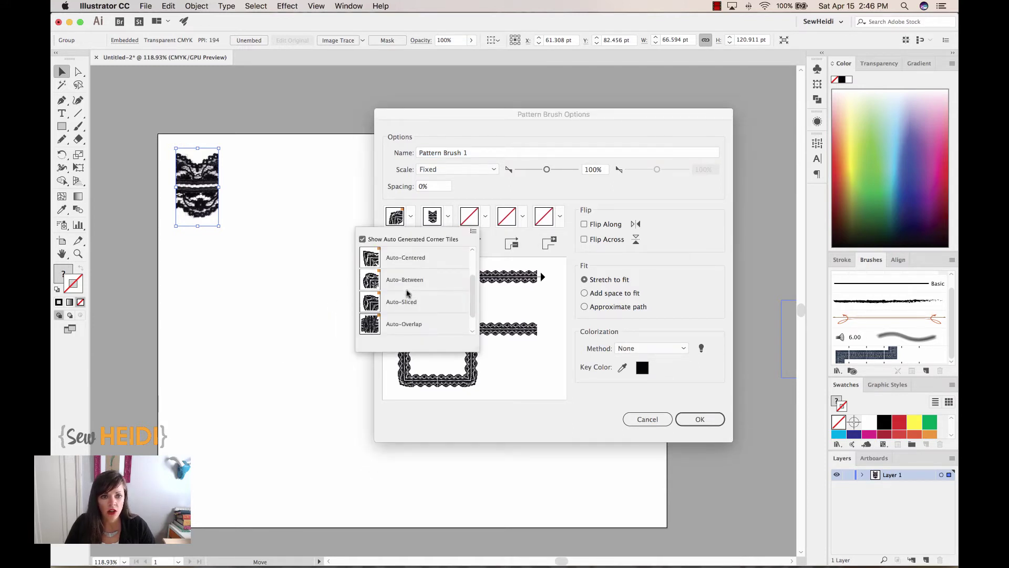
click(403, 281)
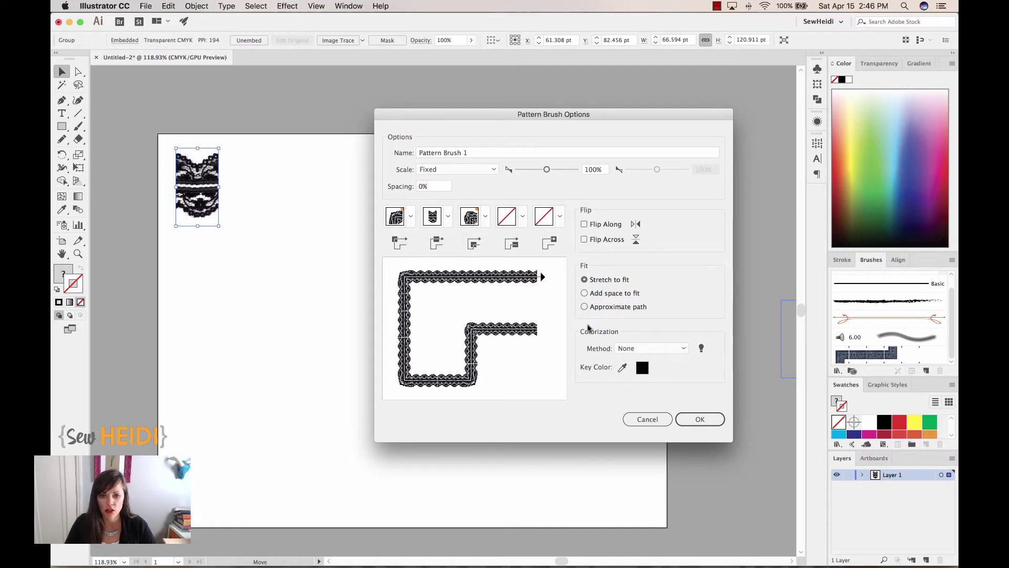
click(697, 418)
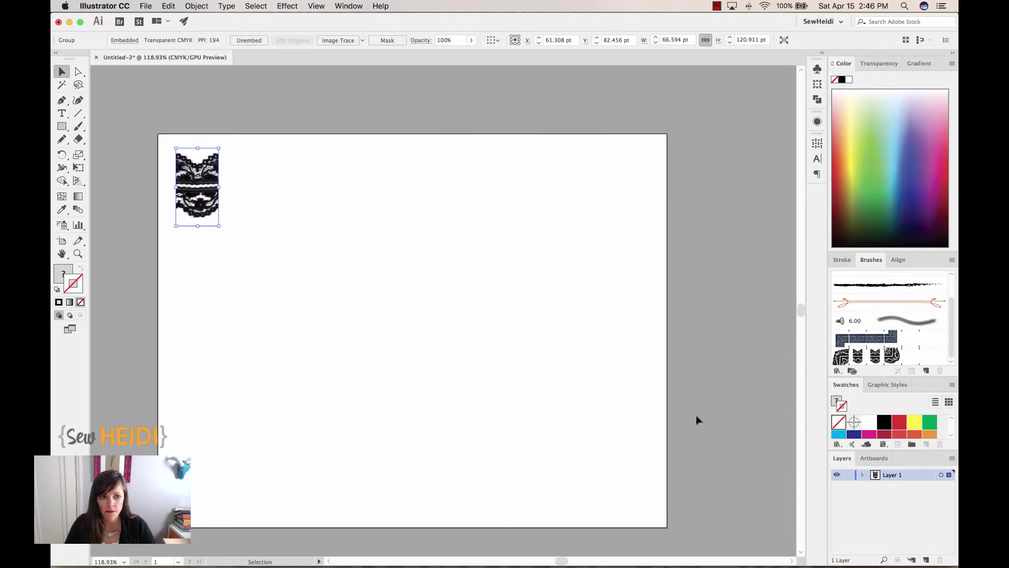
click(62, 127)
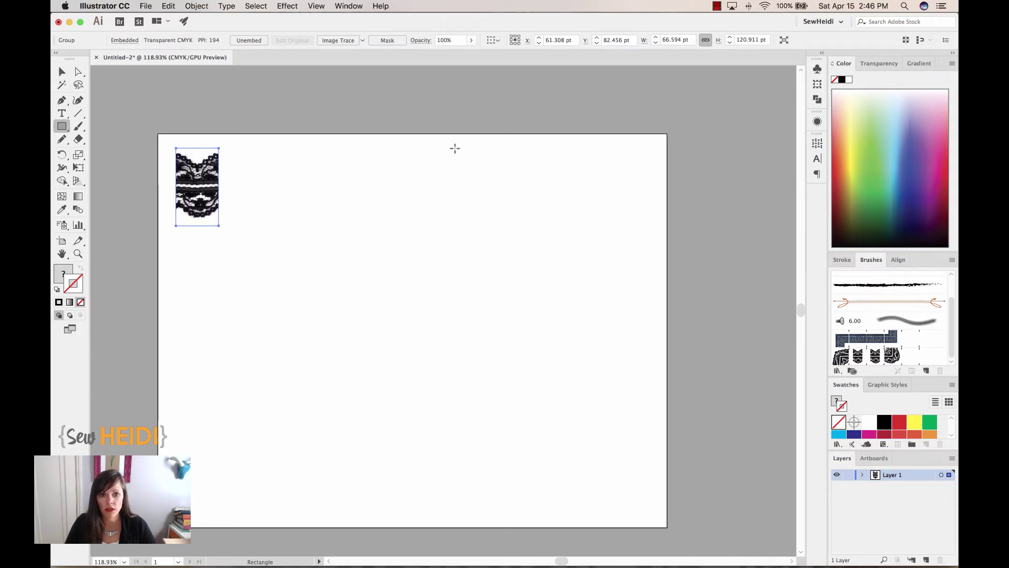
drag(431, 147, 640, 503)
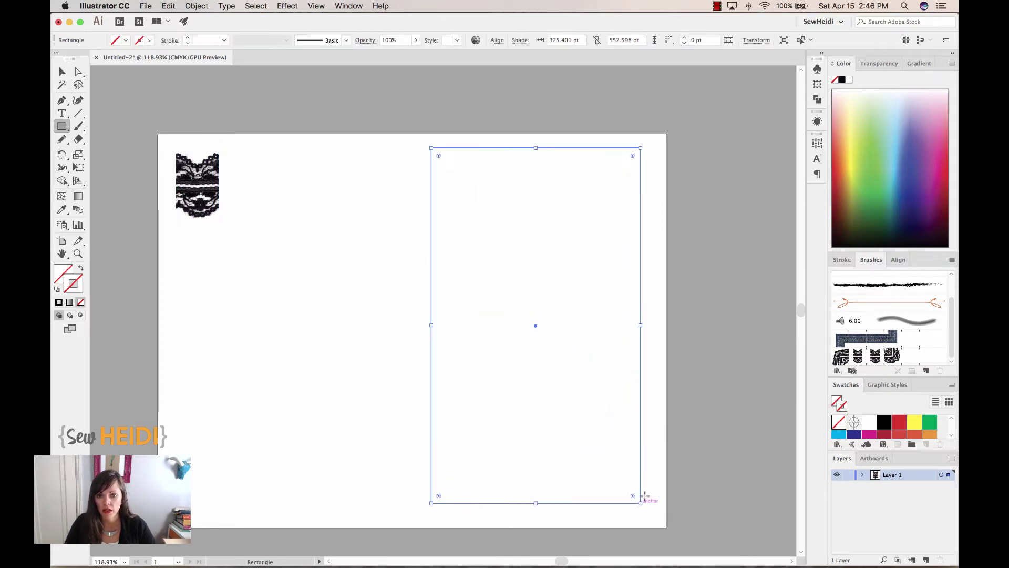
click(862, 358)
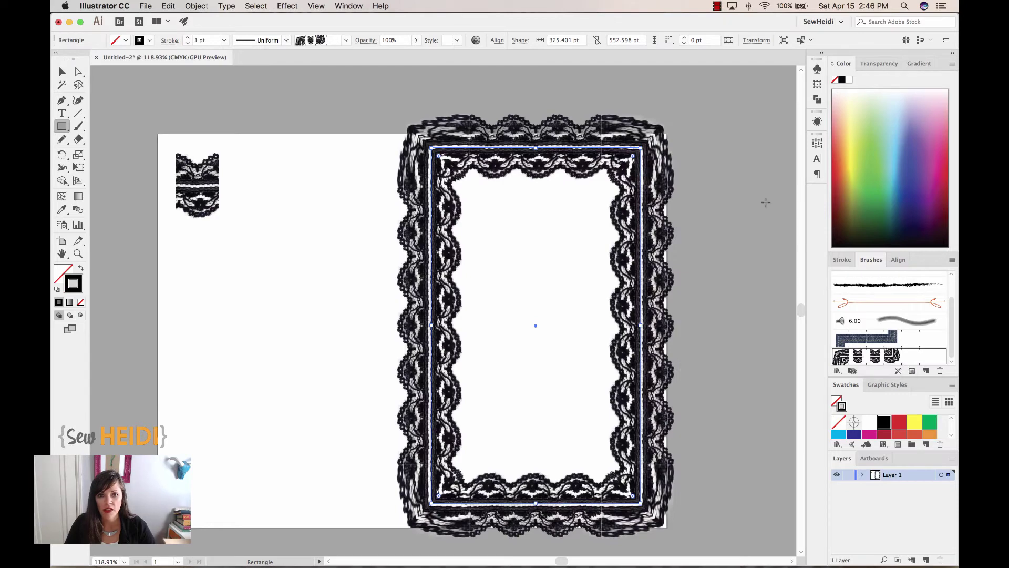
key(super+shift+a)
key(z)
drag(494, 141, 545, 275)
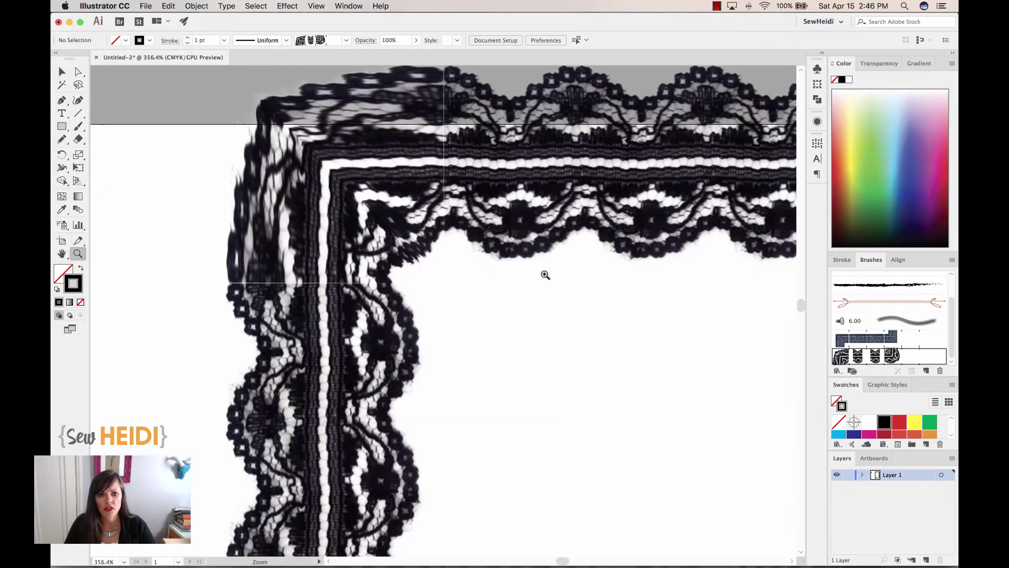
alt+click(308, 277)
alt+click(309, 278)
alt+click(312, 279)
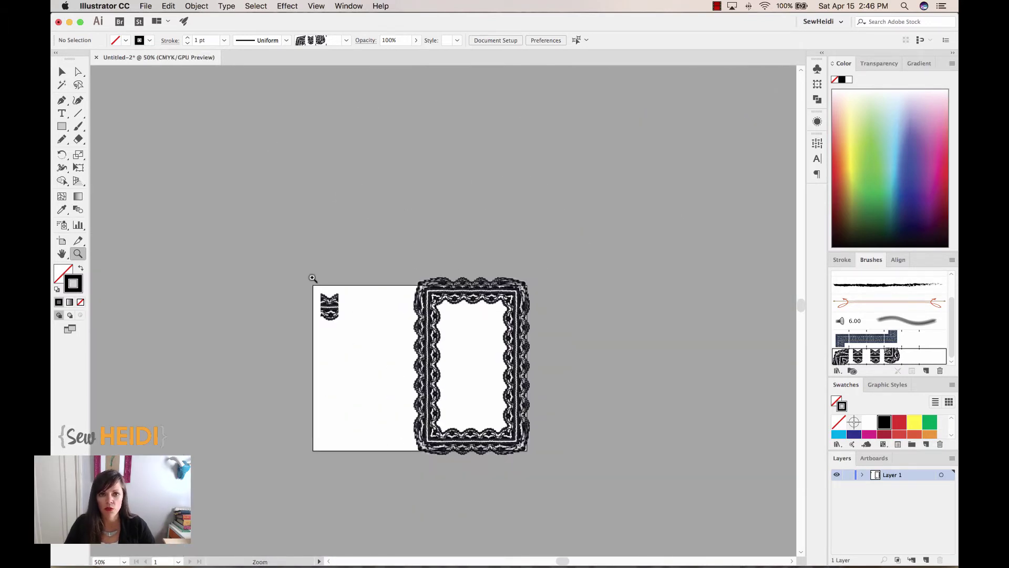
key(v)
click(490, 305)
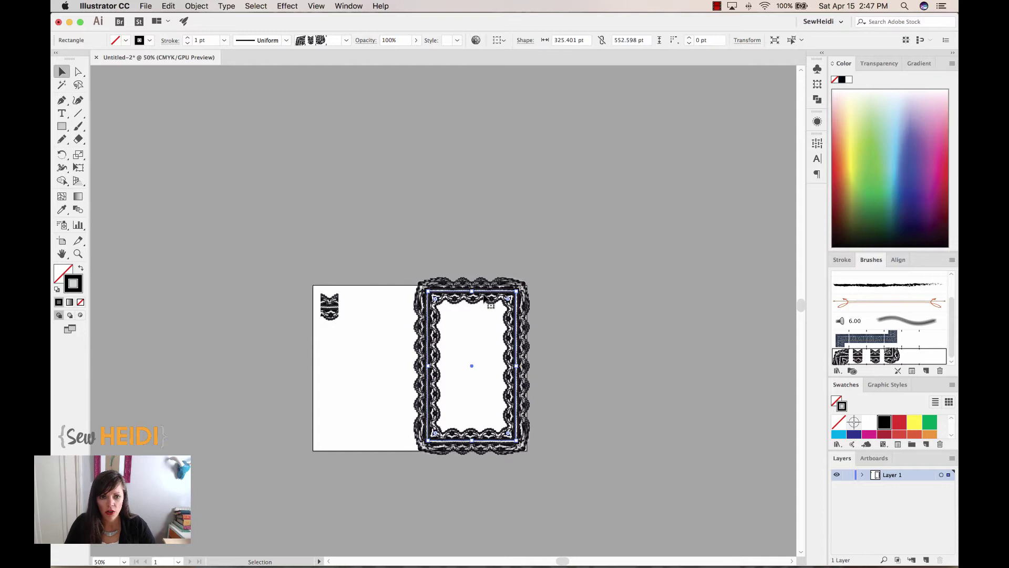
key(Delete)
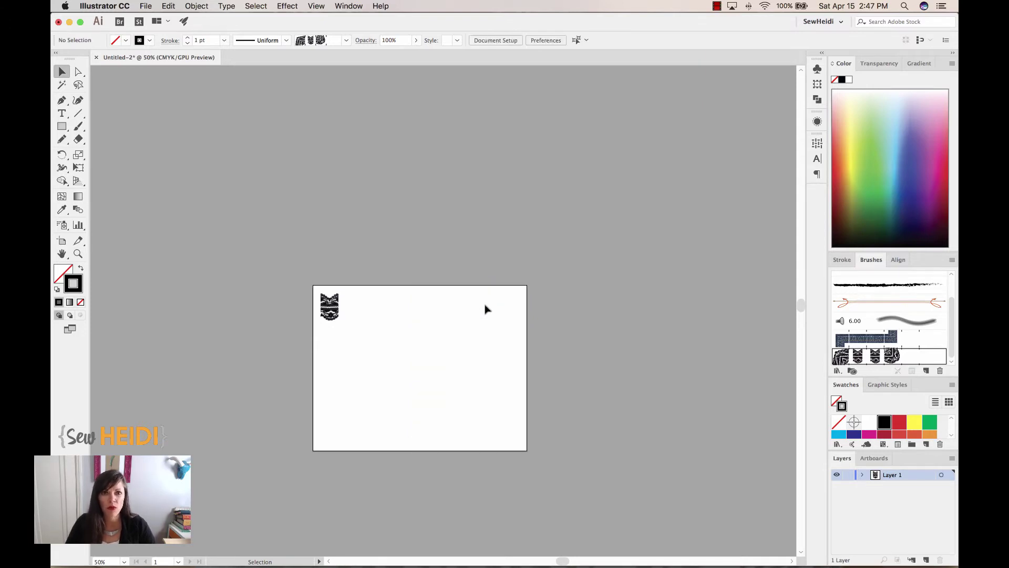
key(z)
- Draw a freehand arc across the artboard and stroke it with the lace pattern brush
drag(304, 277, 524, 465)
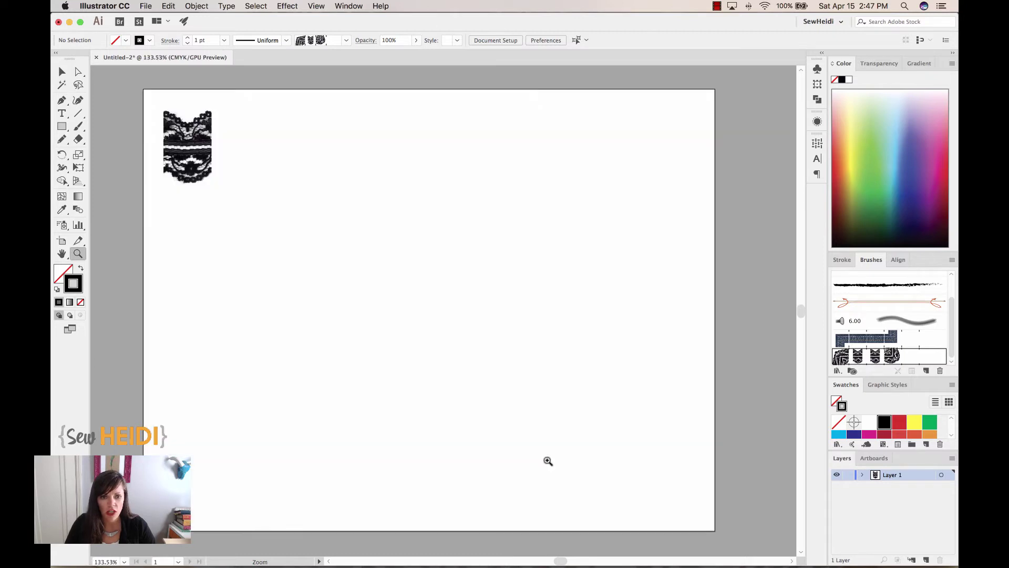
key(n)
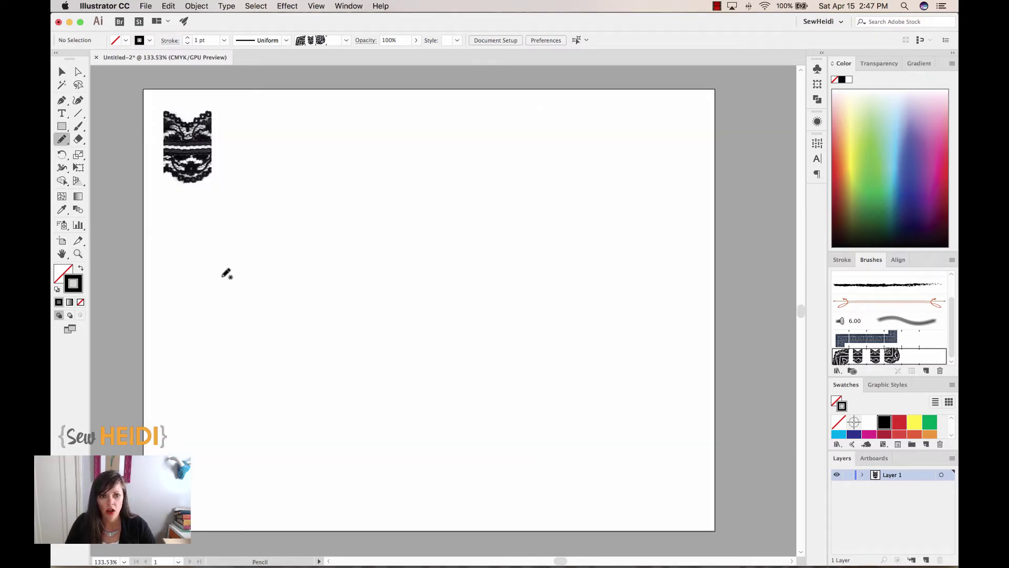
mouse_move(222, 276)
mouse_down()
mouse_move(282, 219)
mouse_move(348, 201)
mouse_move(439, 221)
mouse_move(521, 285)
mouse_up()
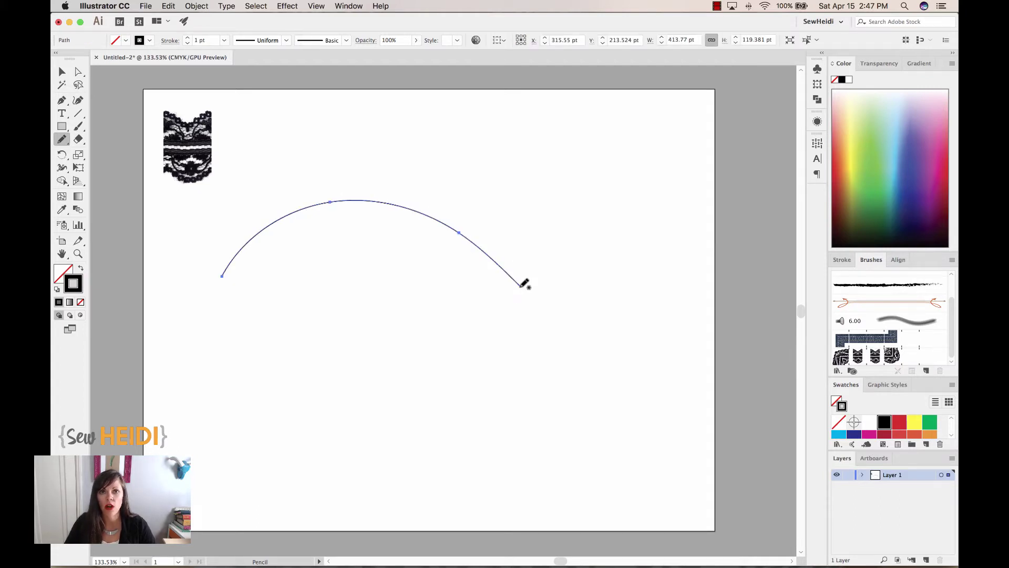
click(876, 357)
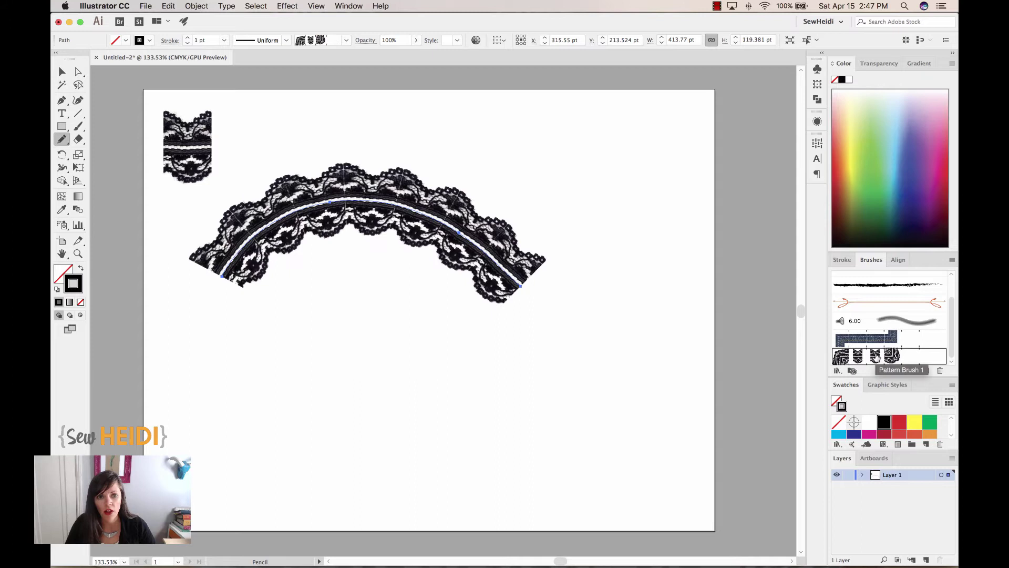
key(super+shift+a)
- Zoom in closely on the small original lace tile
key(z)
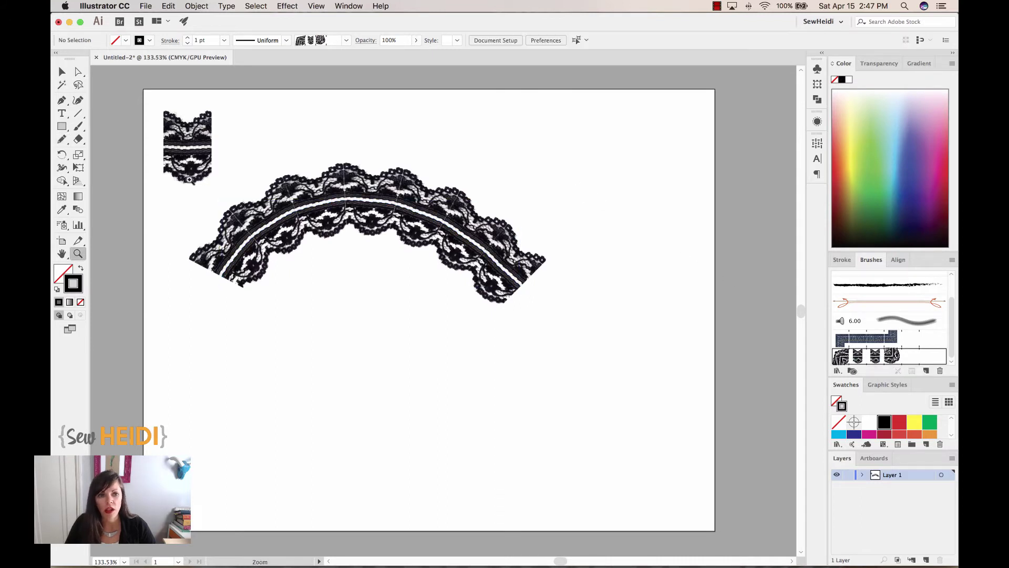
drag(232, 141, 563, 347)
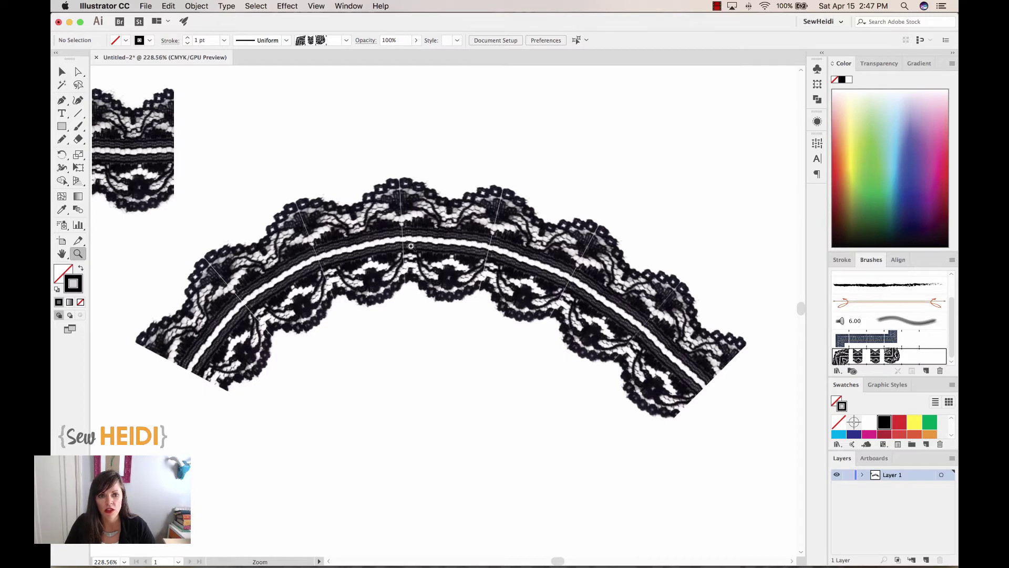
key(super)
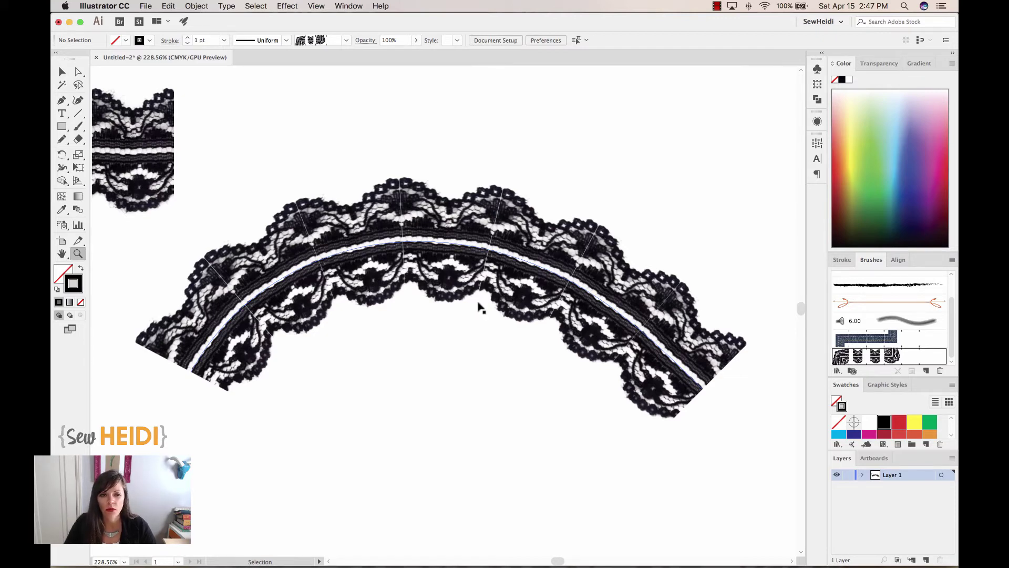
scroll(367, 187, up, 3)
scroll(368, 186, left, 4)
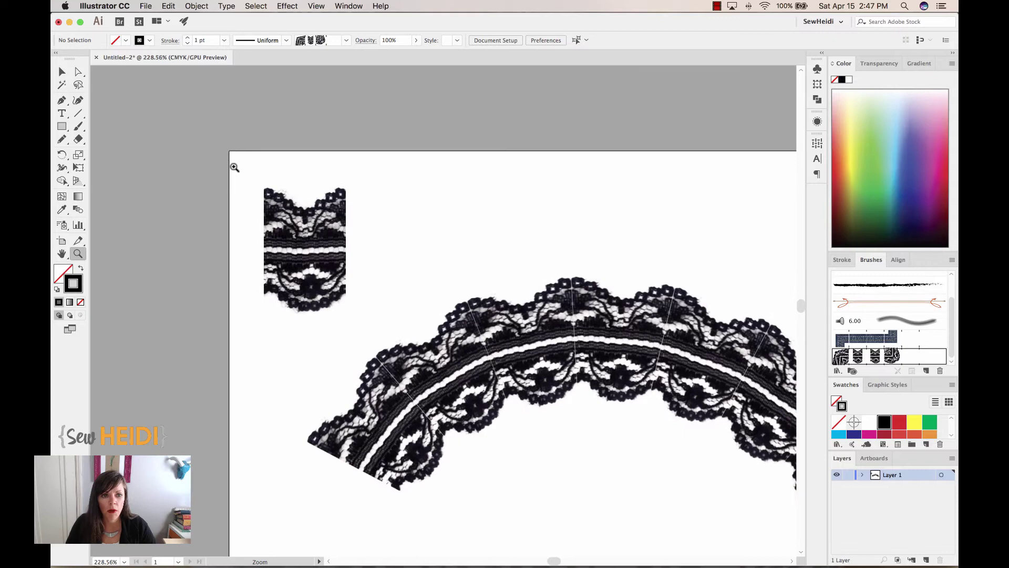
drag(235, 167, 416, 342)
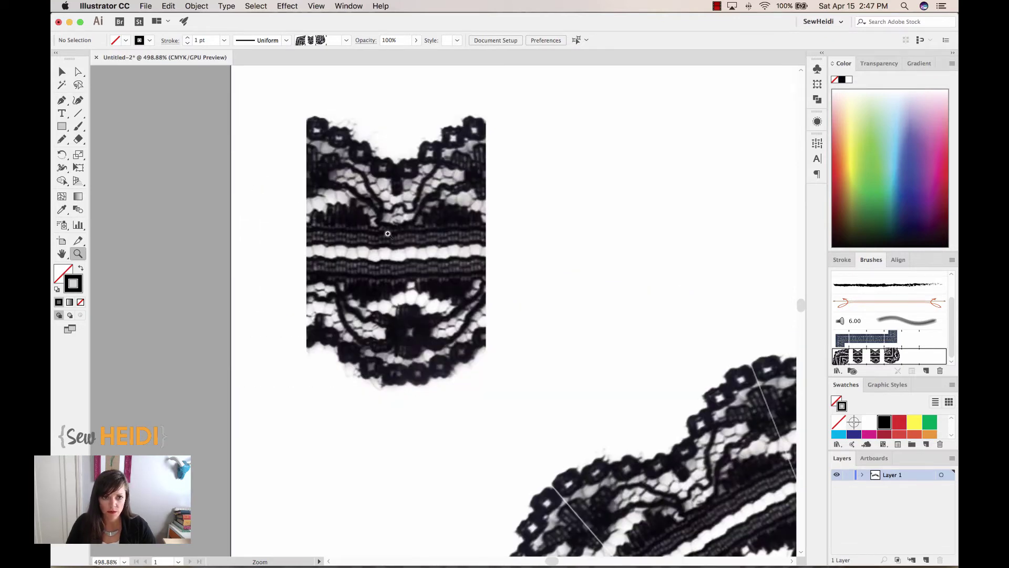
scroll(387, 233, up, 2)
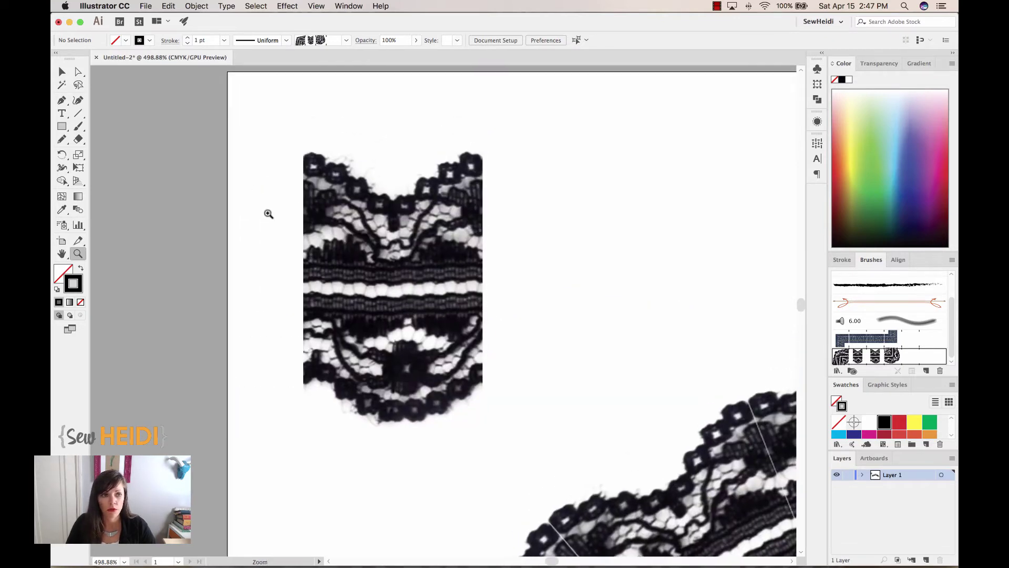
- Draw a no-fill, no-stroke 66.594 × 120.911 pt rectangle exactly around the lace tile
click(62, 127)
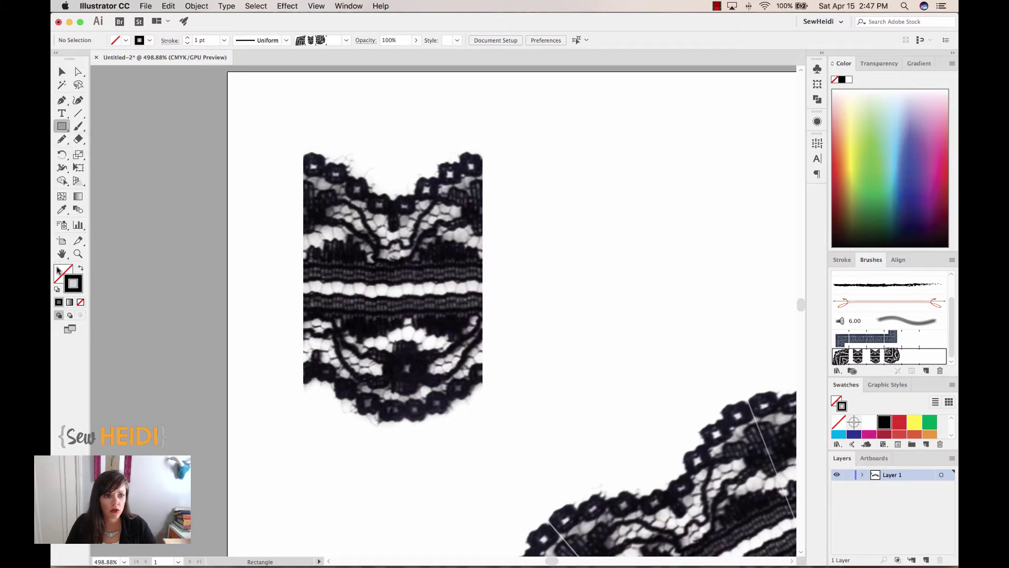
click(80, 302)
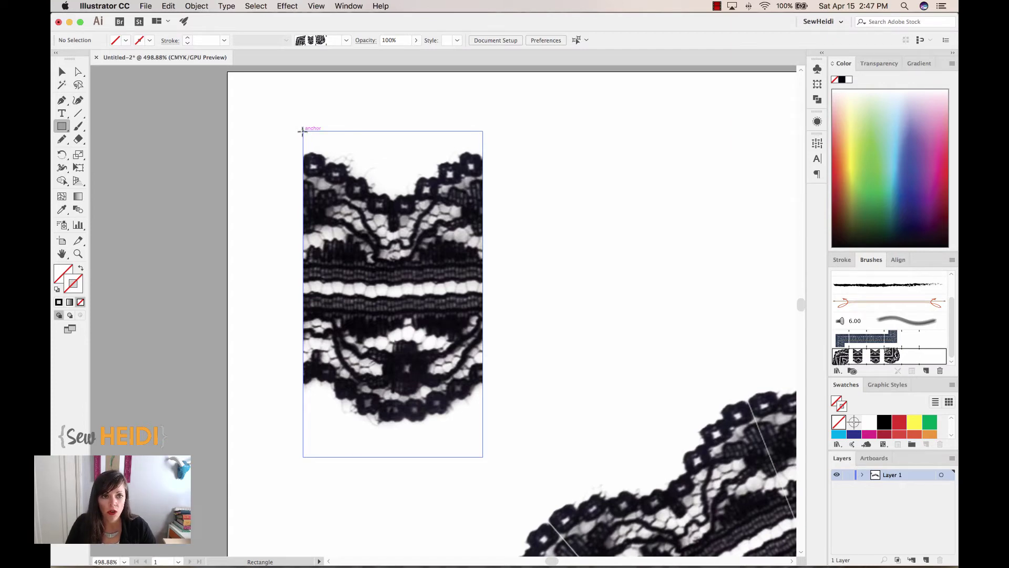
drag(302, 131, 483, 458)
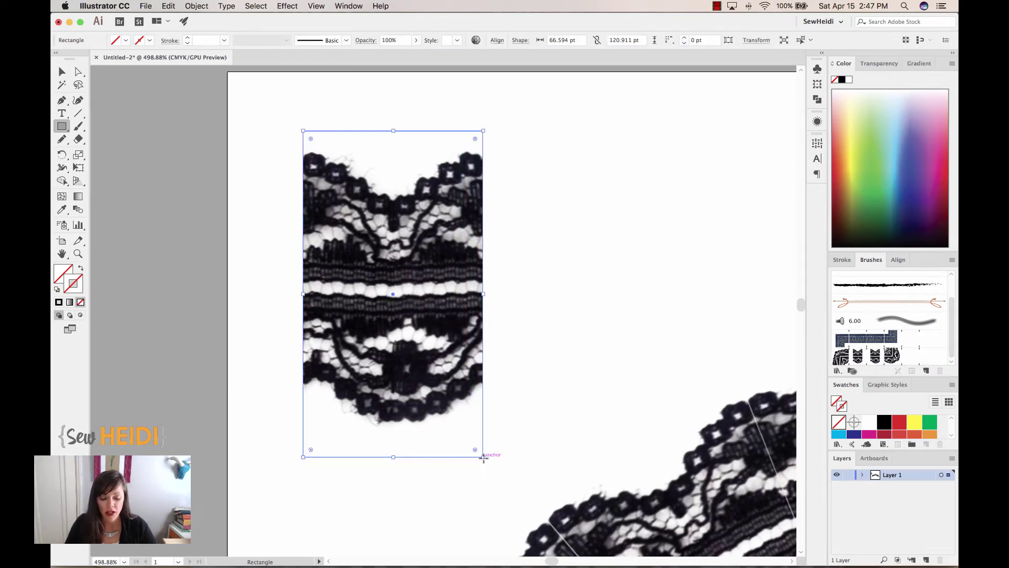
key(super)
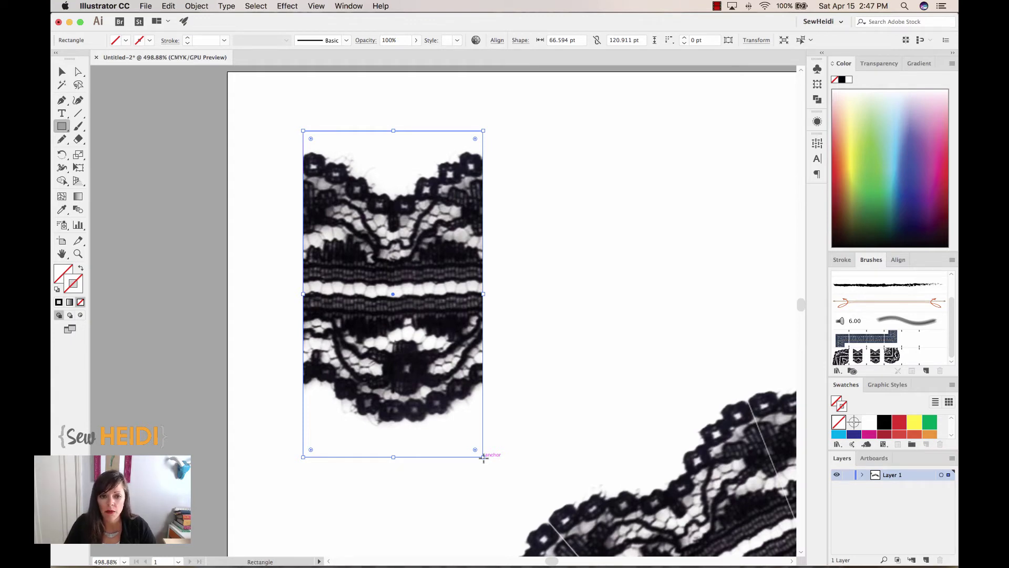
key(super+equal)
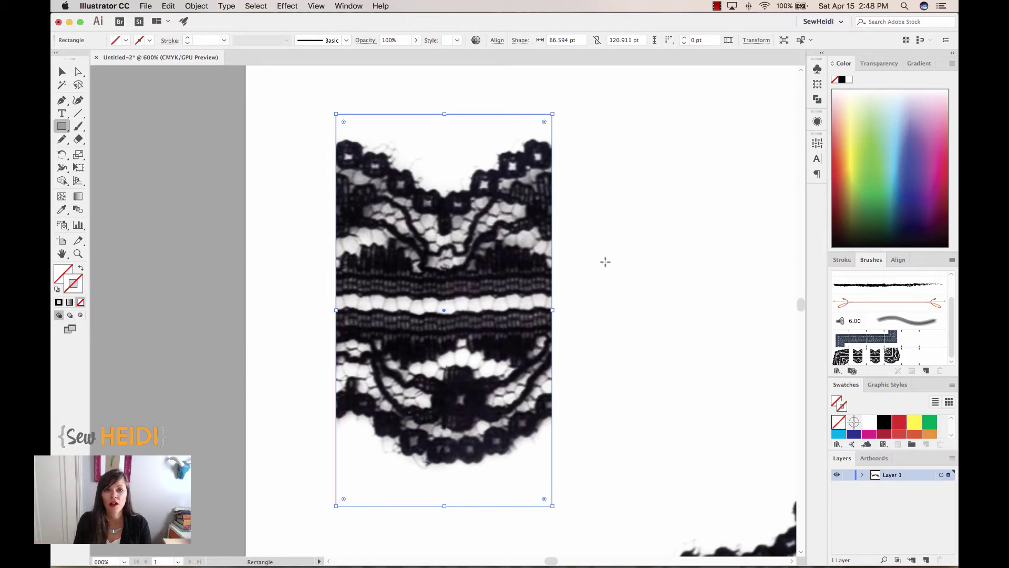
- Set the framing rectangle's width to 66 pt, scaling its height proportionally to 119.832 pt
click(754, 41)
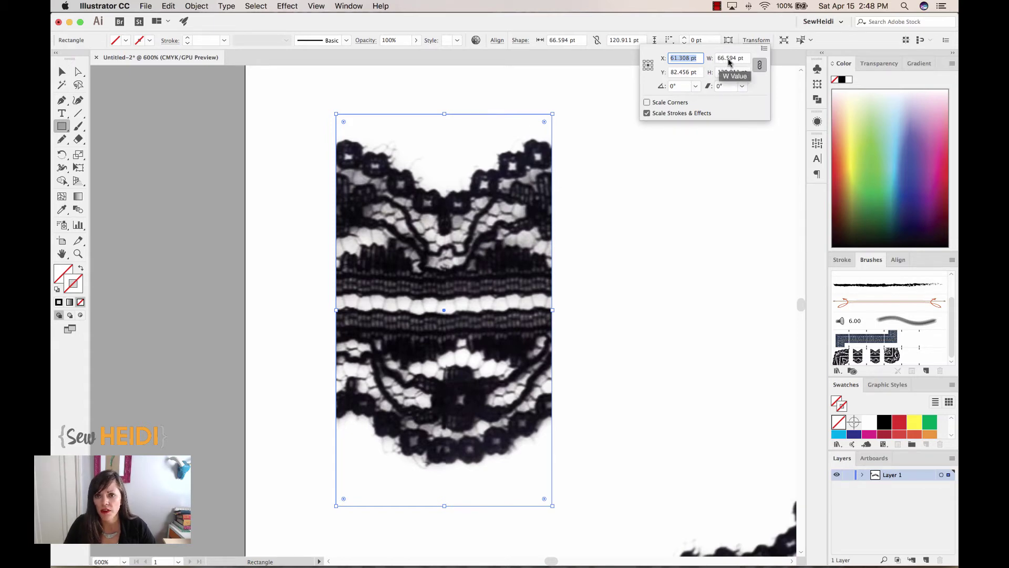
drag(725, 60, 735, 62)
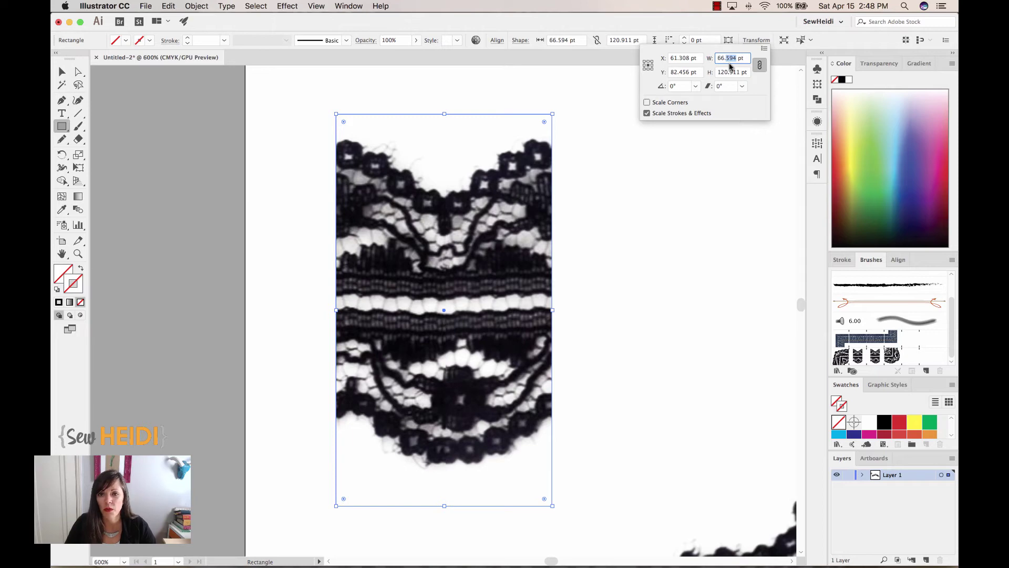
key(BackSpace)
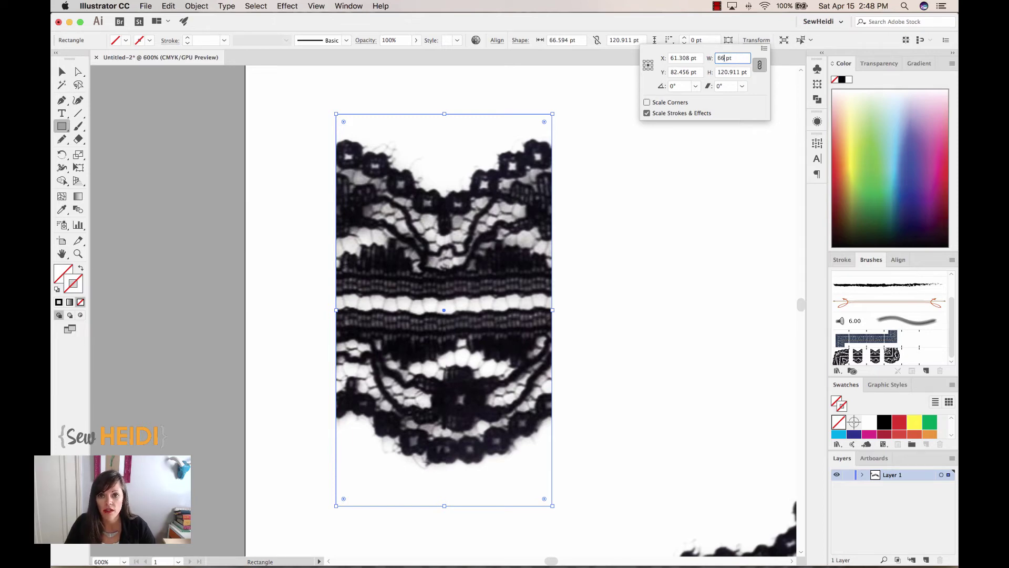
key(Return)
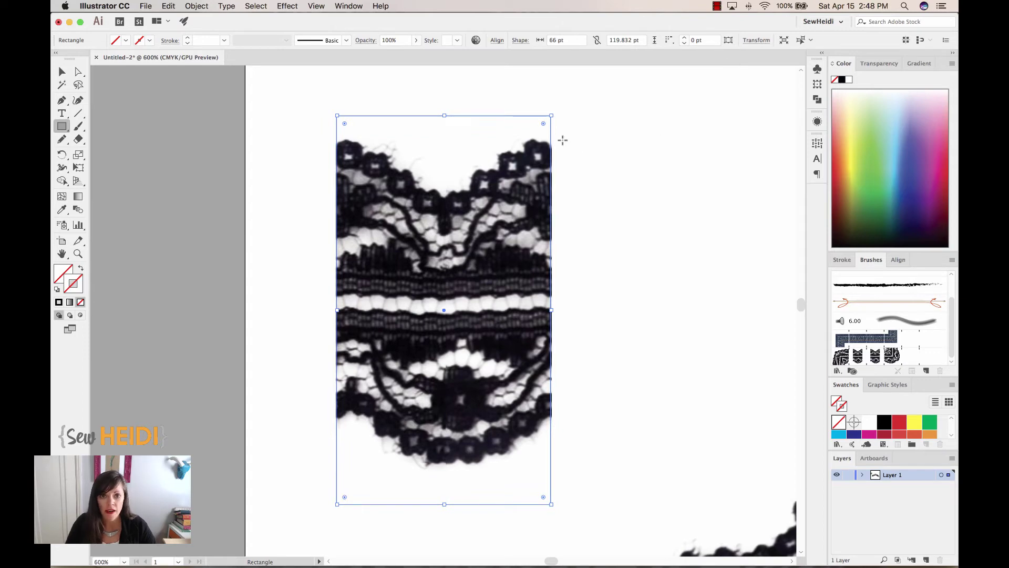
- Zoom in on the rectangle's top-right corner to check its edge, then zoom back out
key(z)
drag(506, 106, 585, 238)
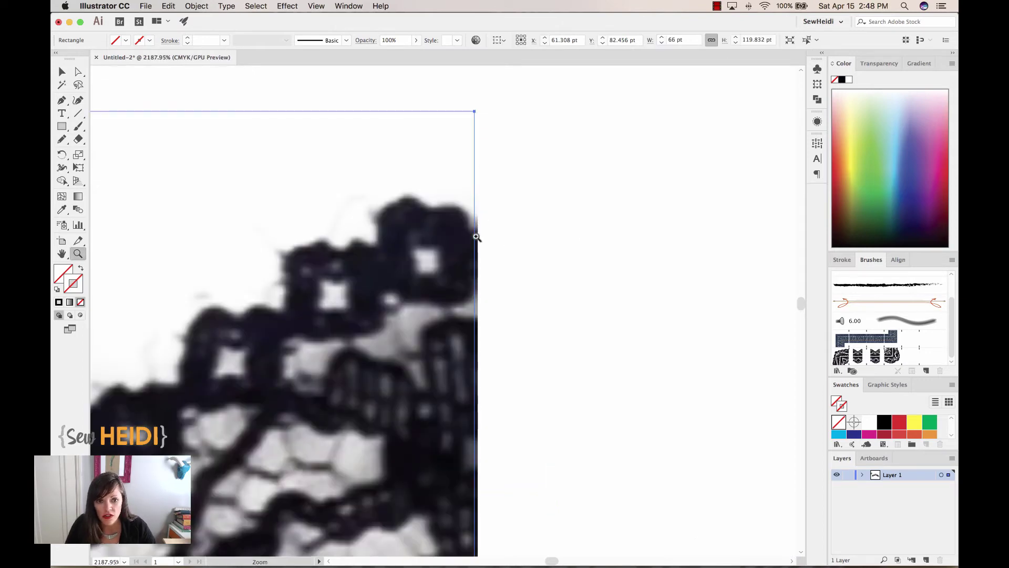
scroll(419, 315, left, 10)
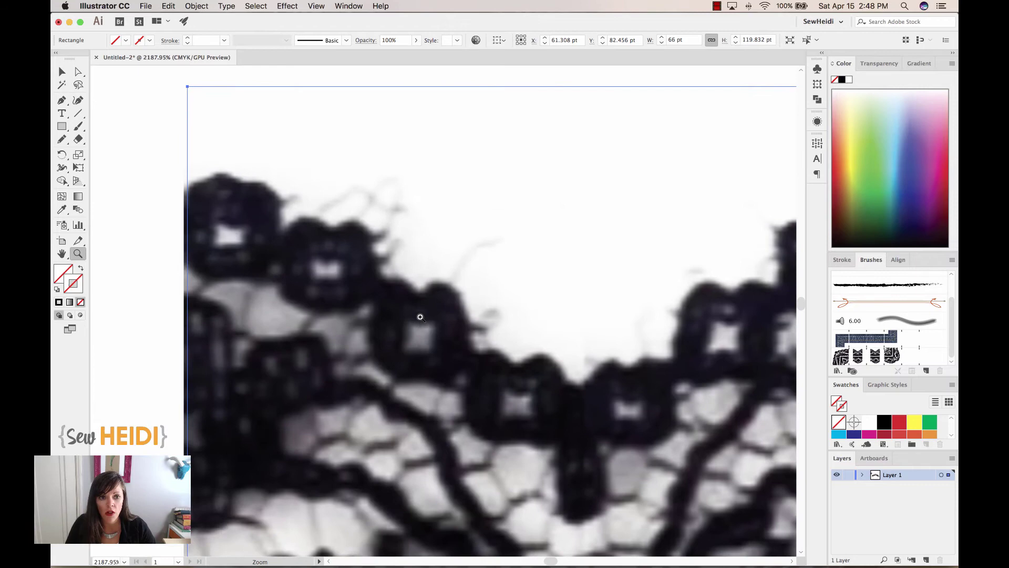
scroll(400, 305, left, 5)
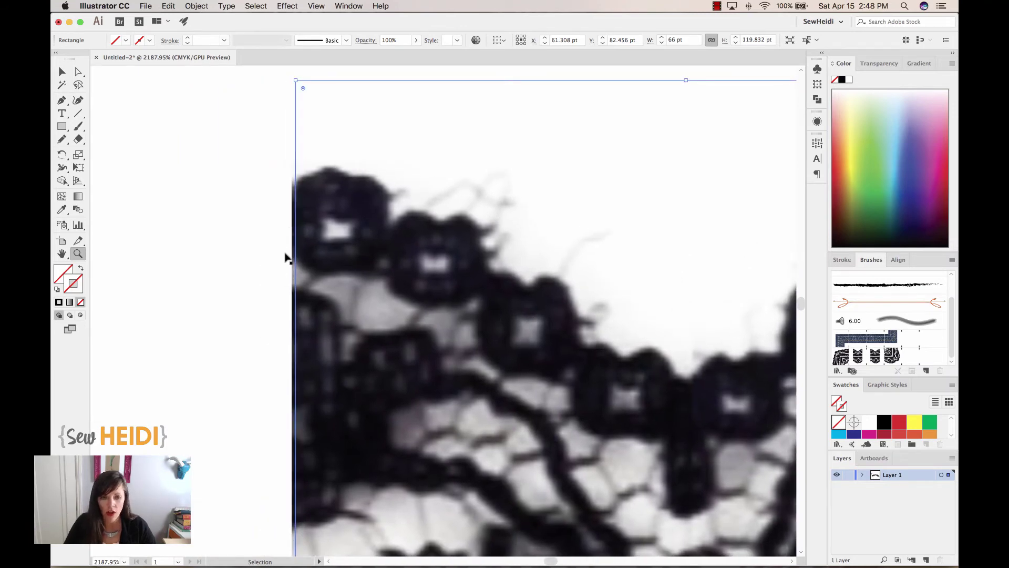
key(super+minus)
key(super+minus)
key(super+minus)
key(super+minus)
key(v)
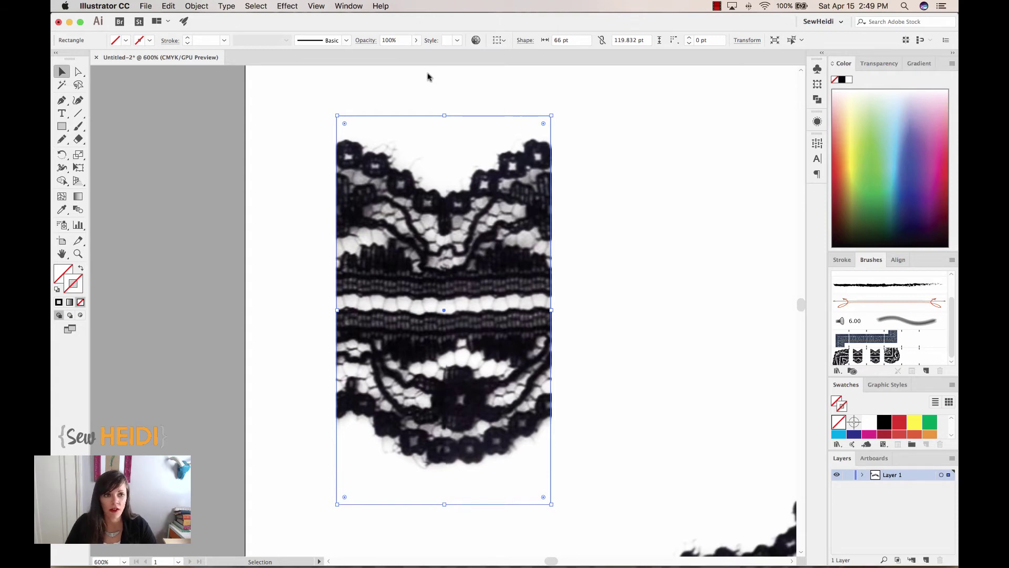
- Send the invisible rectangle behind the lace tile with Object > Arrange > Send to Back
click(197, 6)
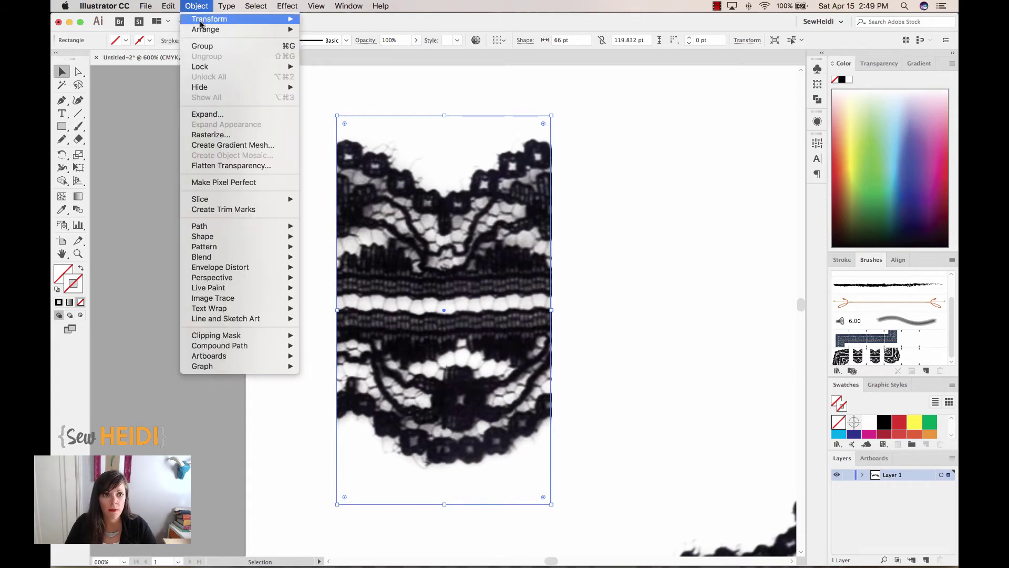
mouse_move(220, 30)
click(325, 60)
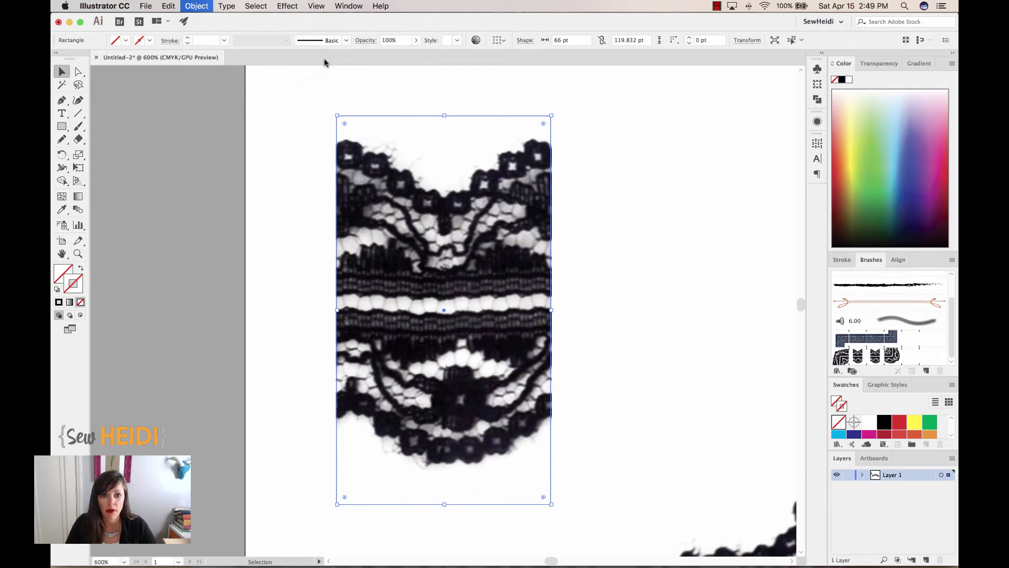
- Turn the selected tile and rectangle into the new pattern brush Pattern Brush 2
drag(636, 200, 553, 310)
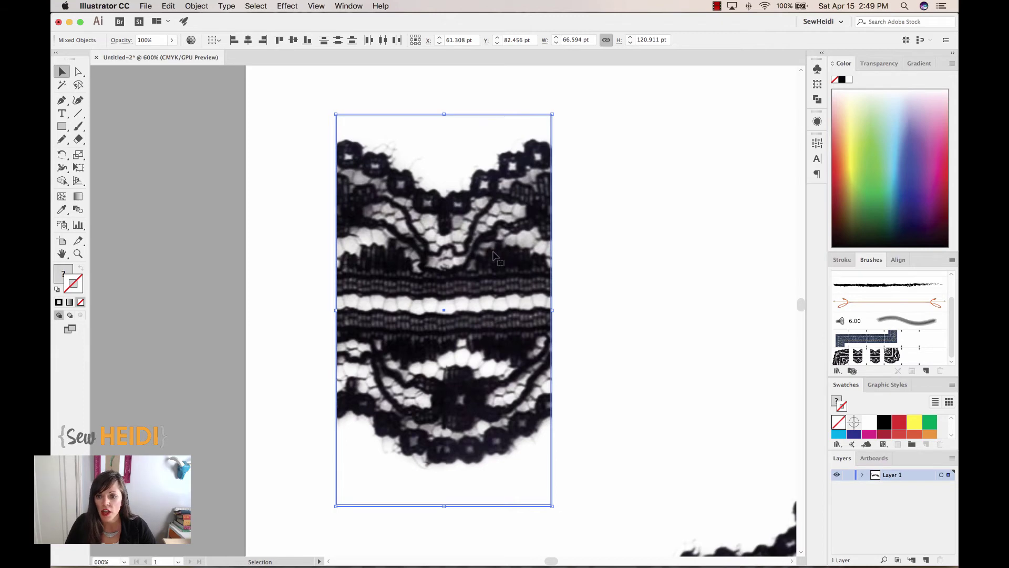
mouse_move(493, 256)
mouse_down()
mouse_move(765, 282)
mouse_move(875, 366)
mouse_up()
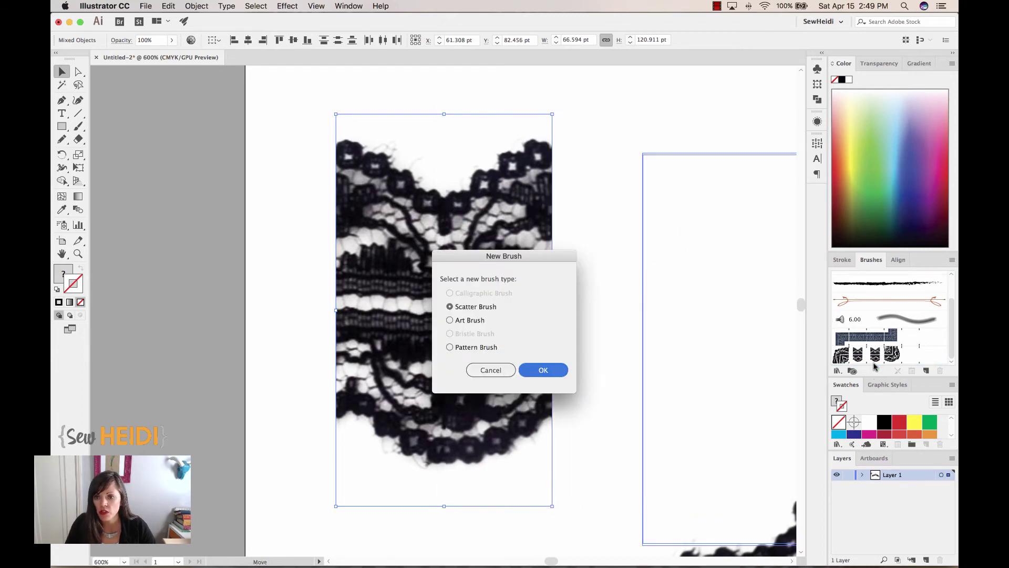
click(476, 347)
click(542, 370)
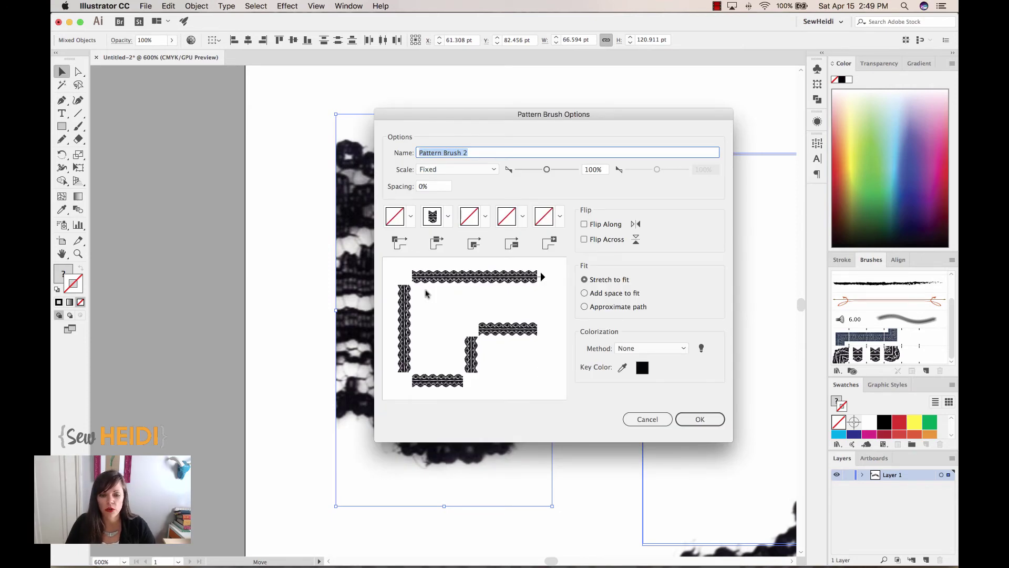
click(699, 418)
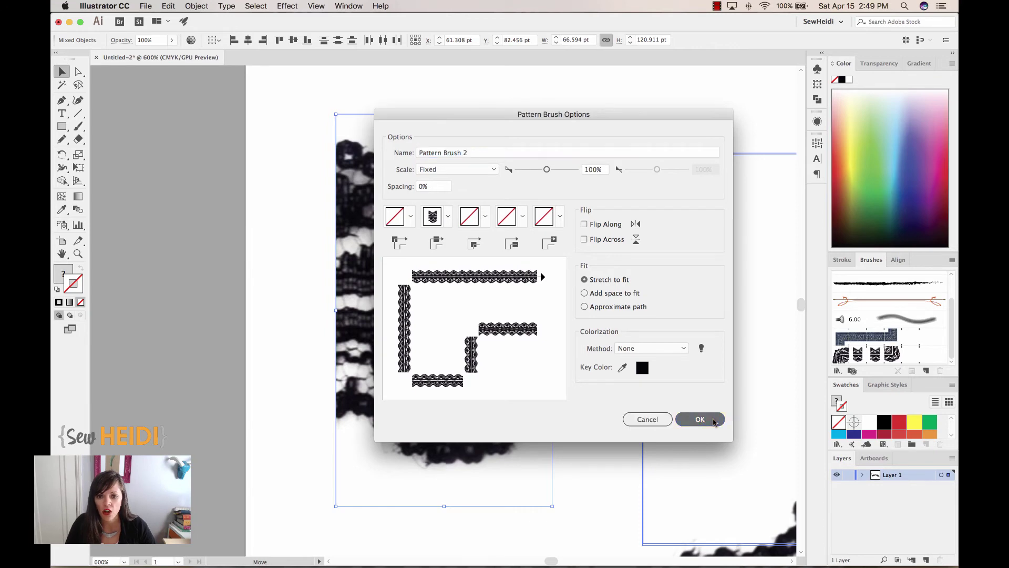
- Option-drag a copy of the lace-brushed arch to sit below the original
key(super+minus)
key(super+minus)
key(super+minus)
key(super+minus)
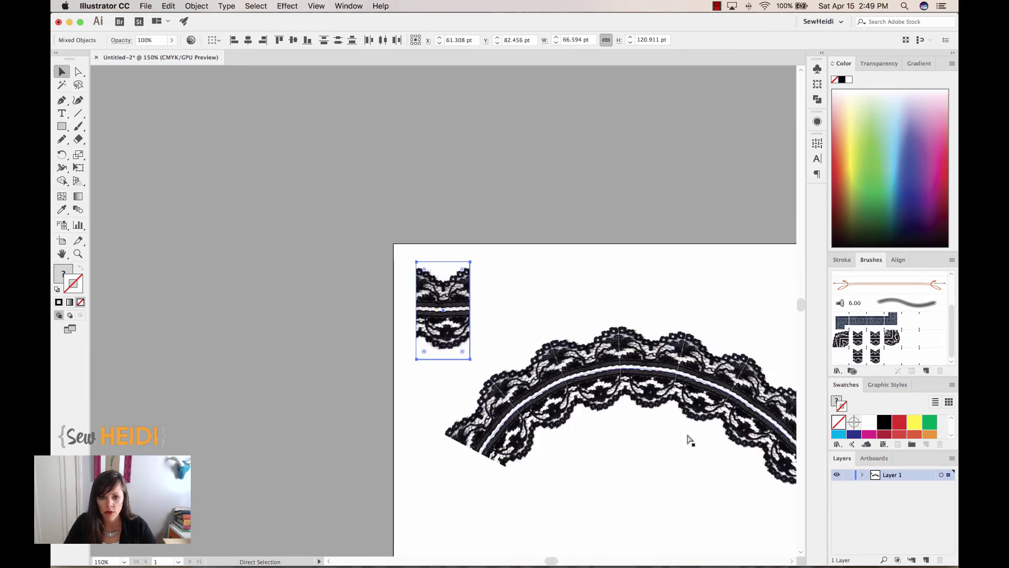
drag(688, 436, 443, 257)
click(382, 269)
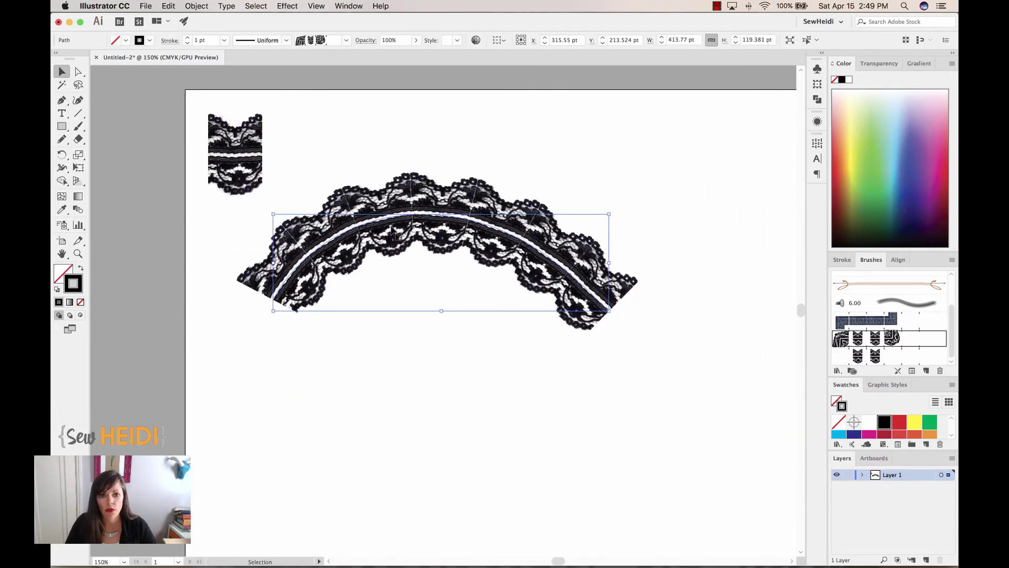
scroll(578, 379, down, 3)
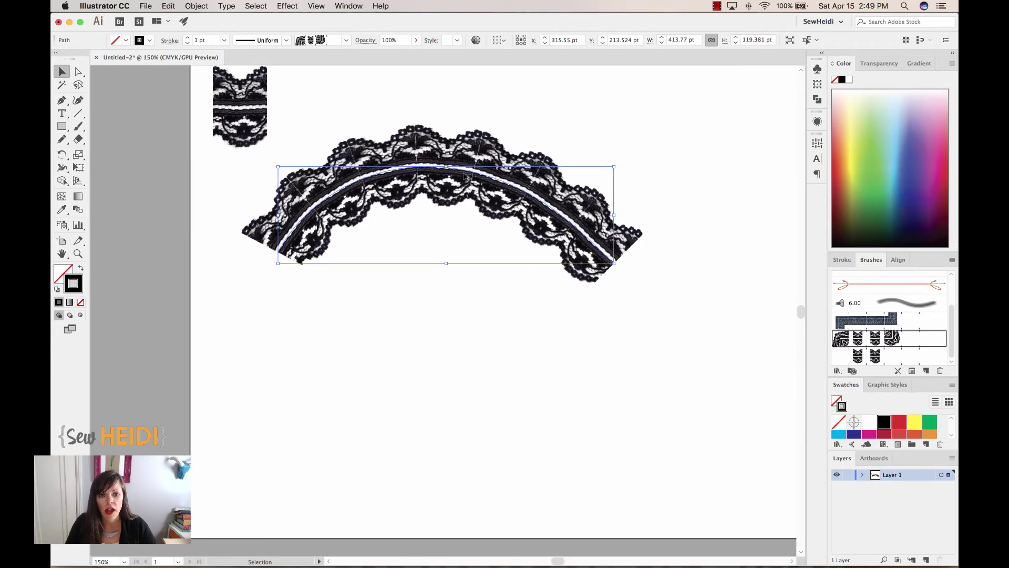
drag(466, 181, 459, 339)
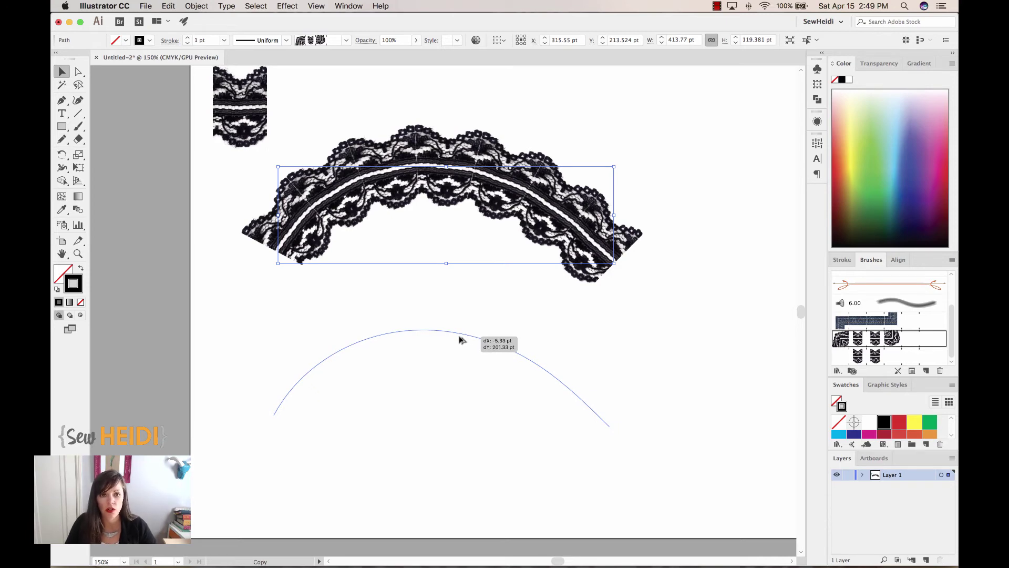
drag(459, 340, 460, 340)
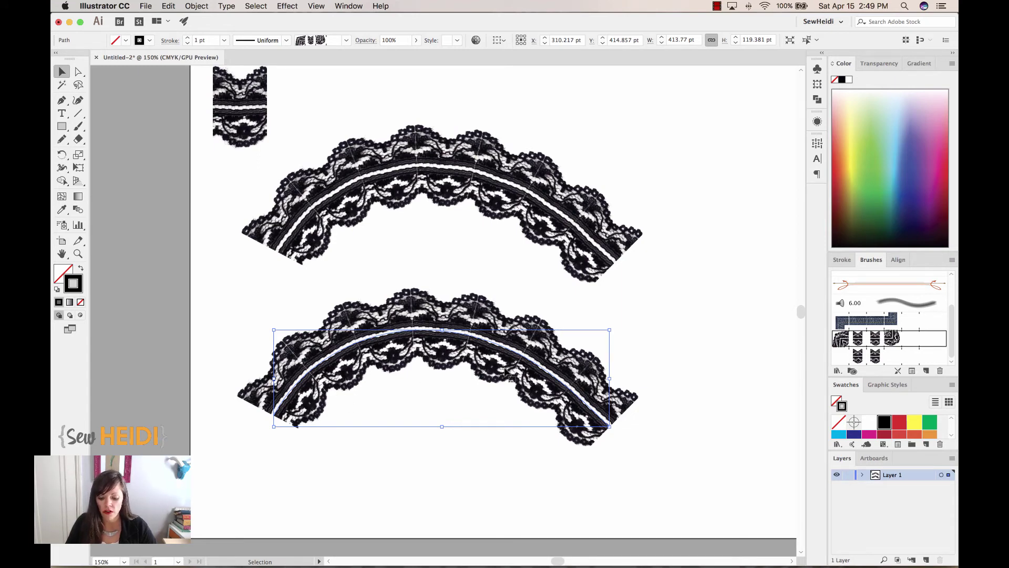
- Apply the new lace brush to the copied arch and move it up near the original
click(865, 359)
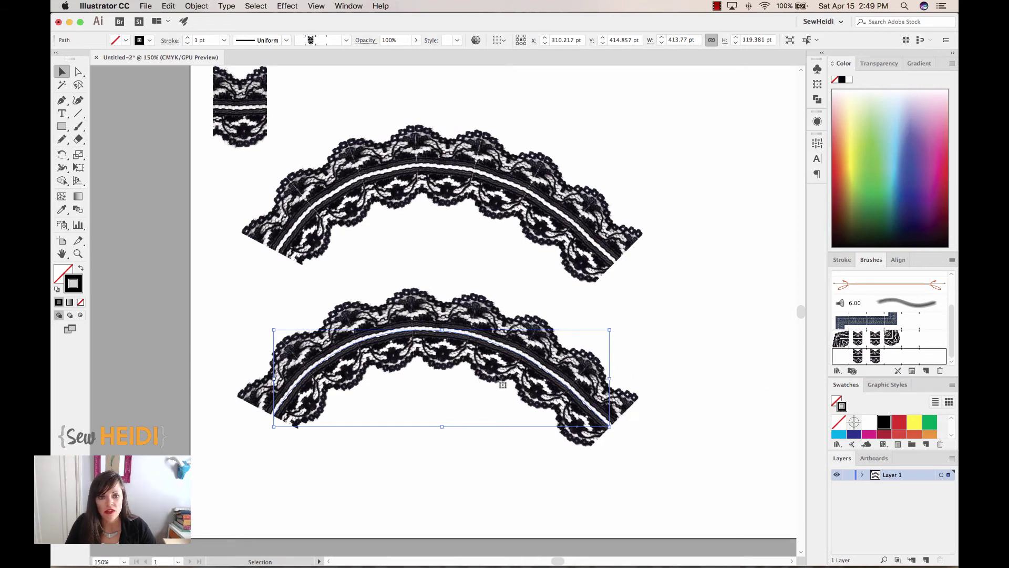
key(z)
key(v)
drag(441, 333, 446, 267)
key(z)
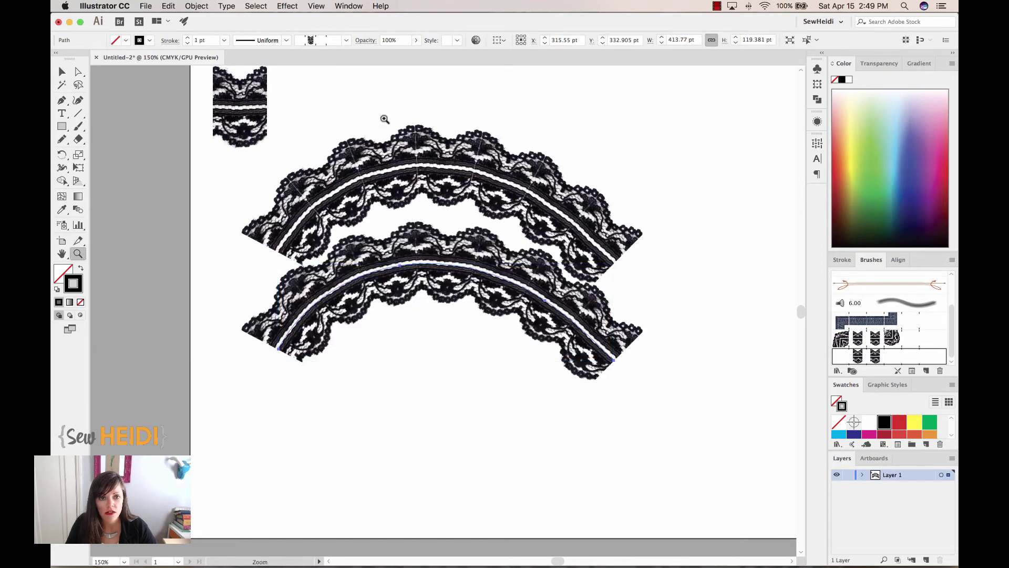
drag(383, 119, 463, 317)
key(v)
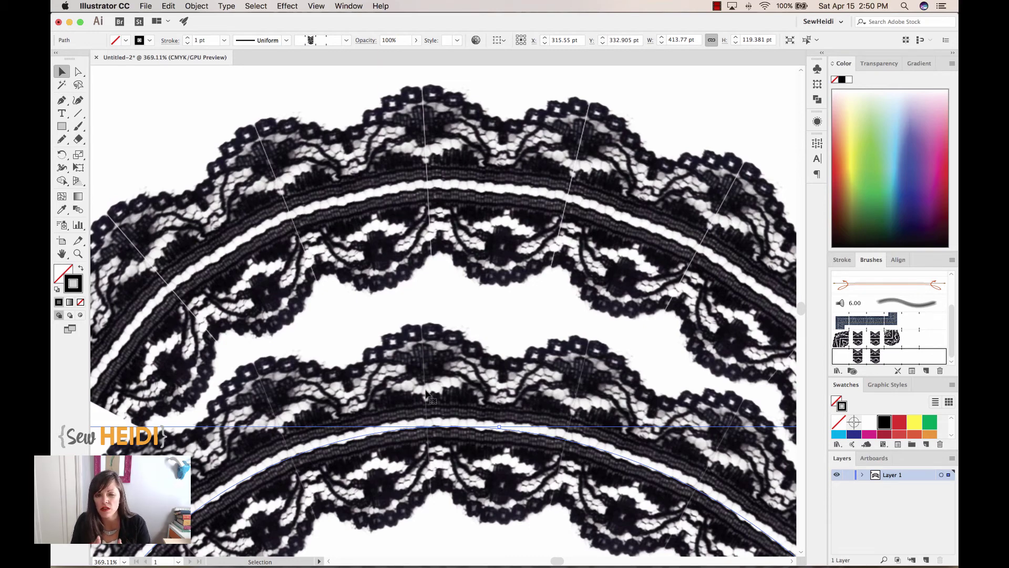
- Nudge the lower lace arc slightly down and to the right, then deselect it
key(a)
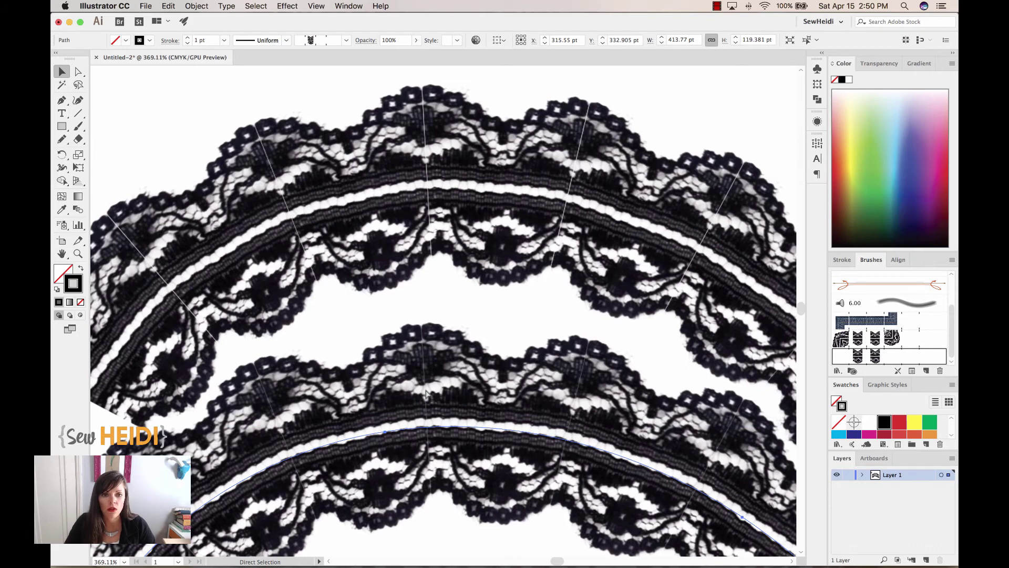
key(super+1)
key(v)
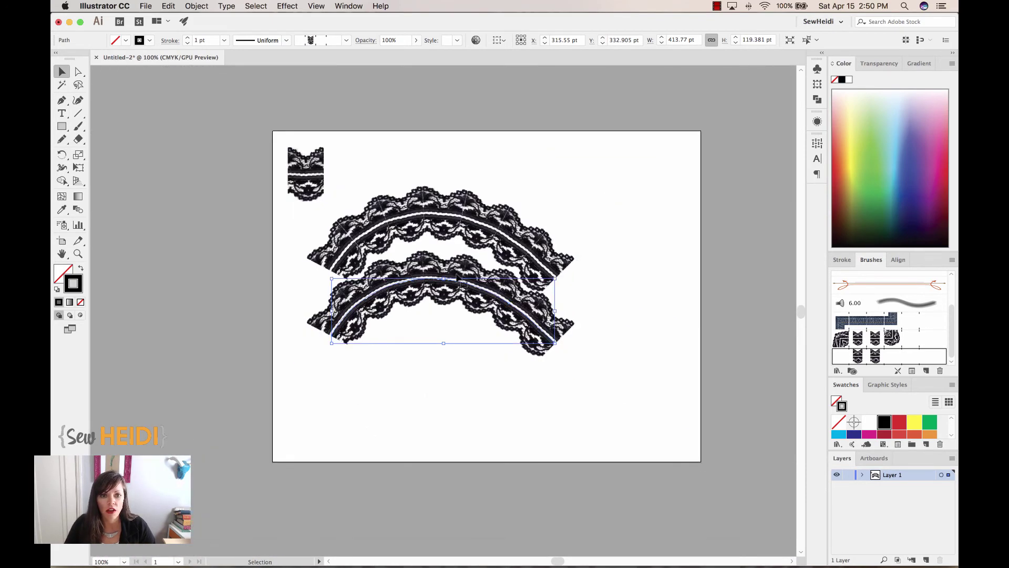
click(439, 406)
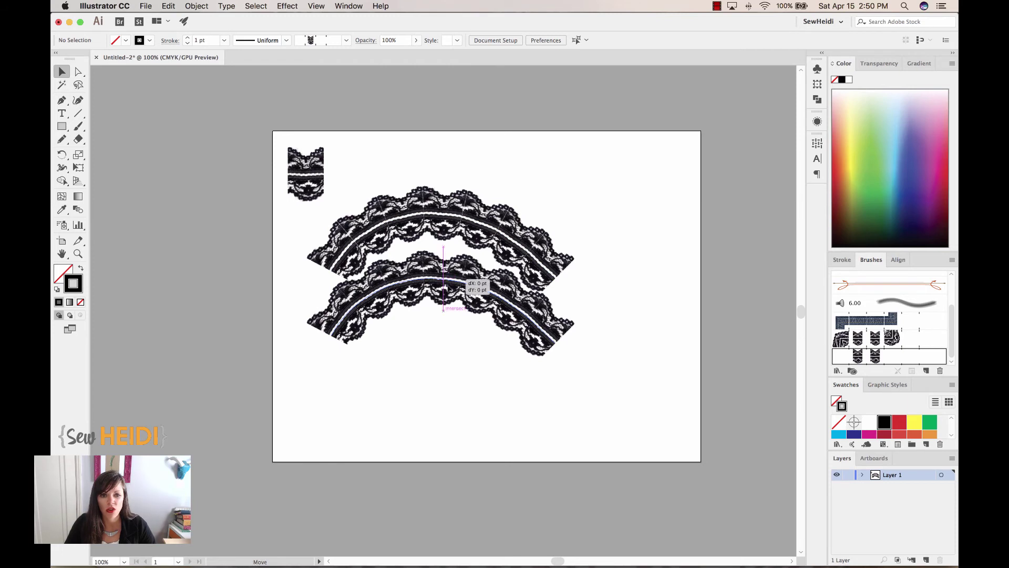
drag(473, 289, 479, 297)
click(456, 381)
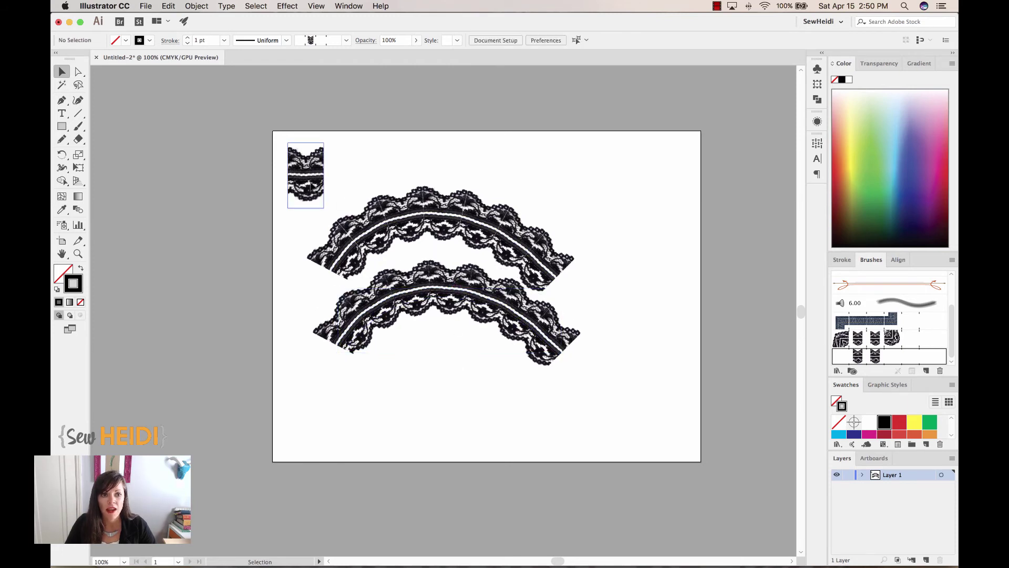
- Undo the accidental rotation and move both lace arcs lower on the page
drag(419, 171, 471, 306)
key(ctrl+z)
click(292, 128)
- Duplicate the framed lace tile 74.43 pt to the right, level with the original
drag(293, 129, 378, 250)
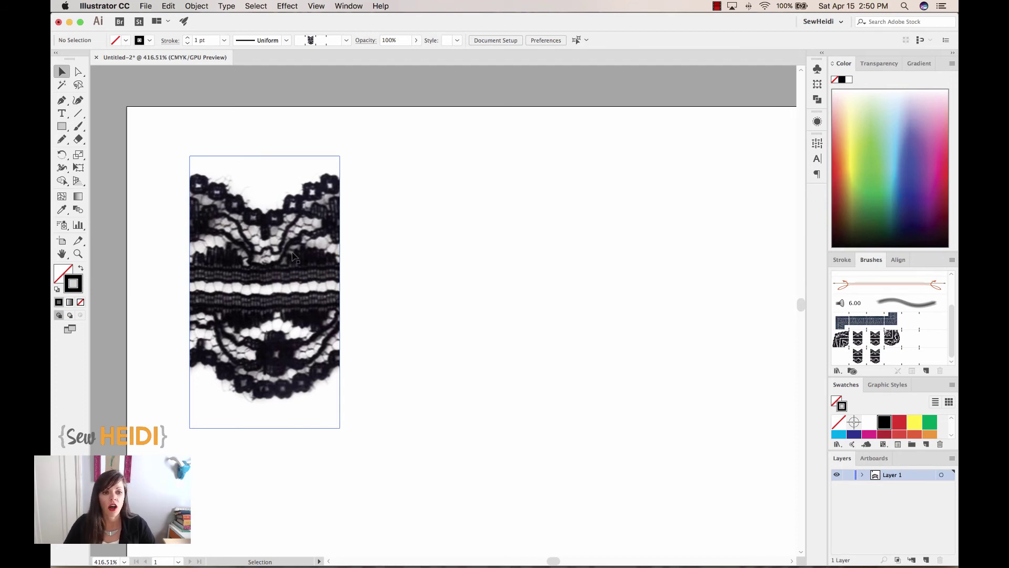
click(293, 258)
drag(384, 219, 290, 288)
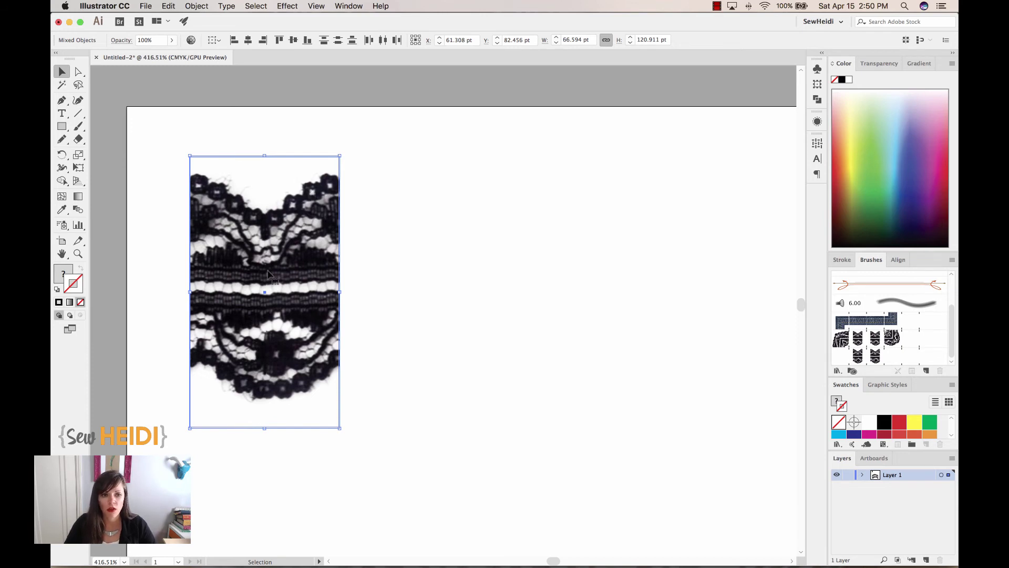
drag(277, 266, 484, 266)
click(691, 300)
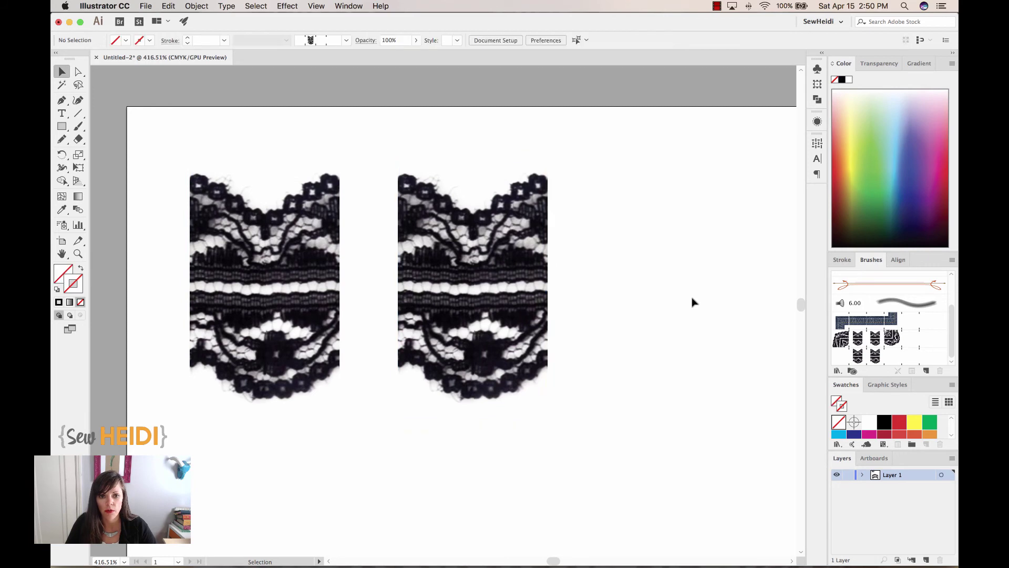
click(462, 249)
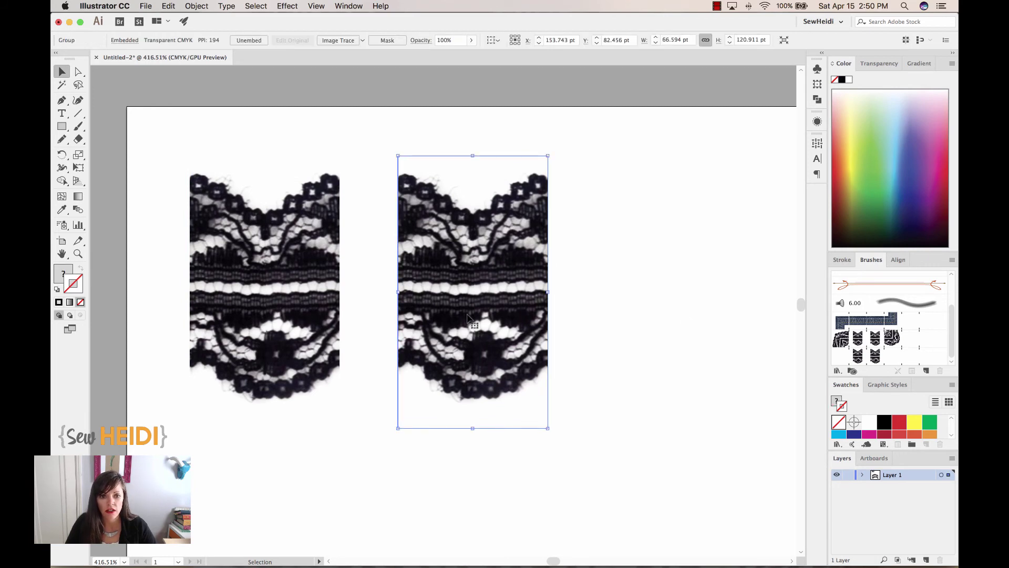
- Adjust the duplicate tile's color balance to Cyan -51, Magenta 79, Yellow -69, Black -51
click(169, 6)
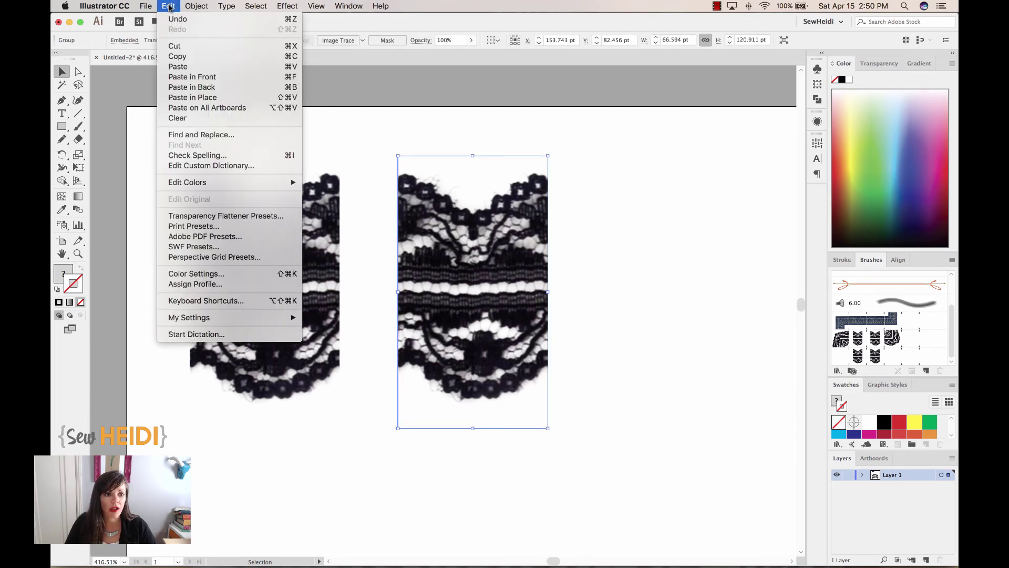
mouse_move(179, 188)
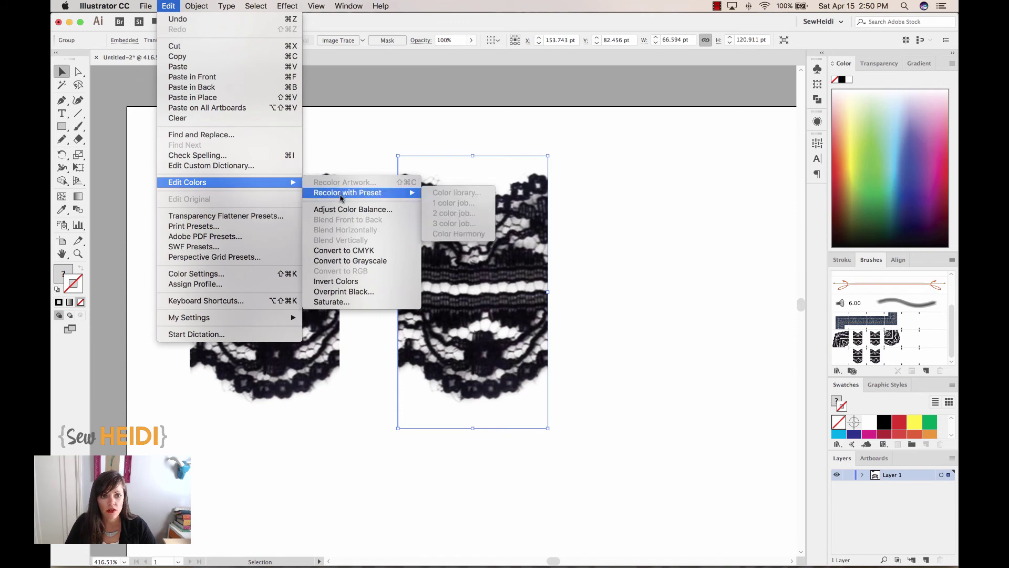
click(337, 209)
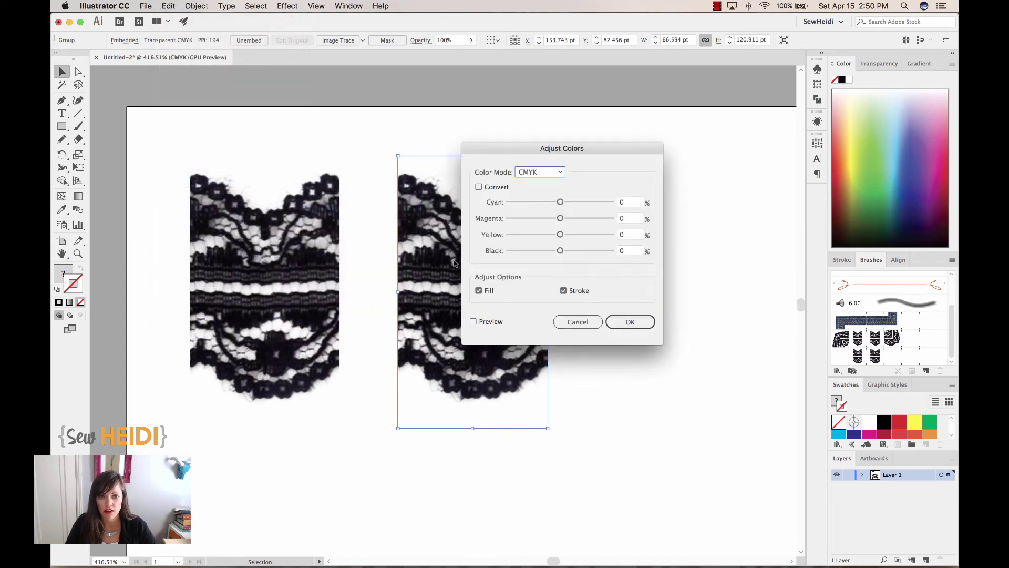
click(475, 322)
drag(564, 152, 686, 140)
drag(683, 190, 656, 240)
click(682, 239)
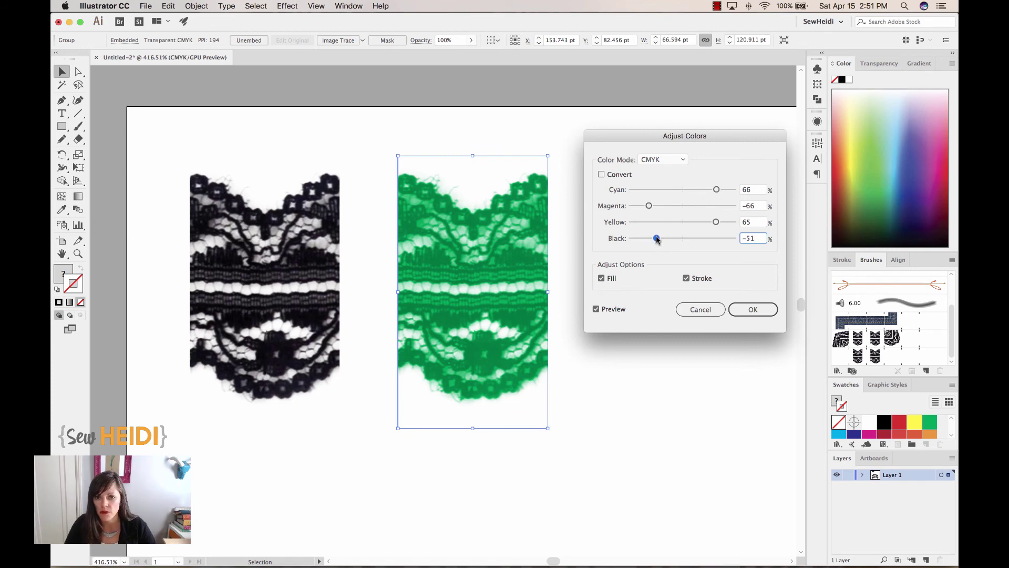
drag(647, 206, 648, 225)
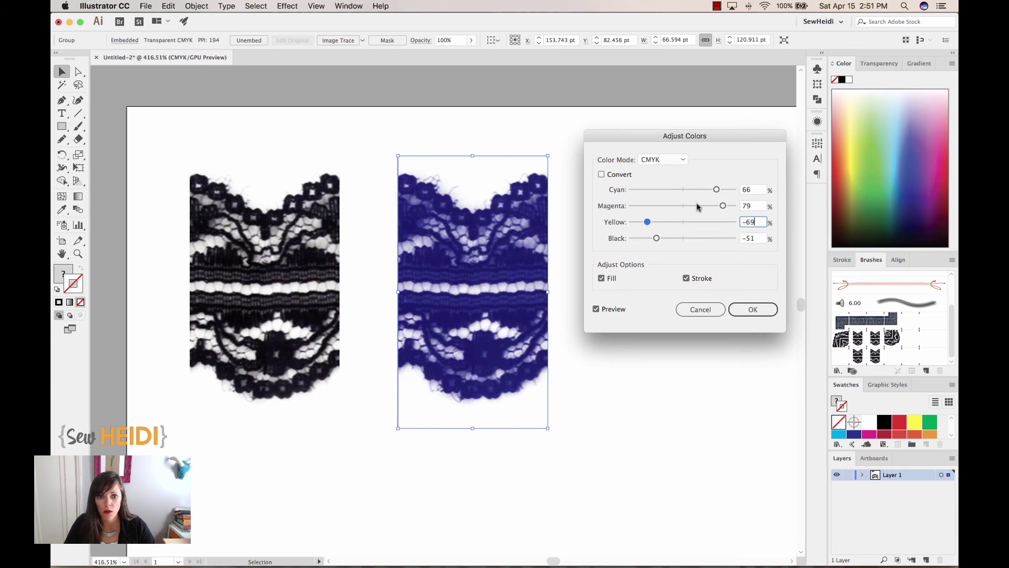
drag(716, 189, 656, 190)
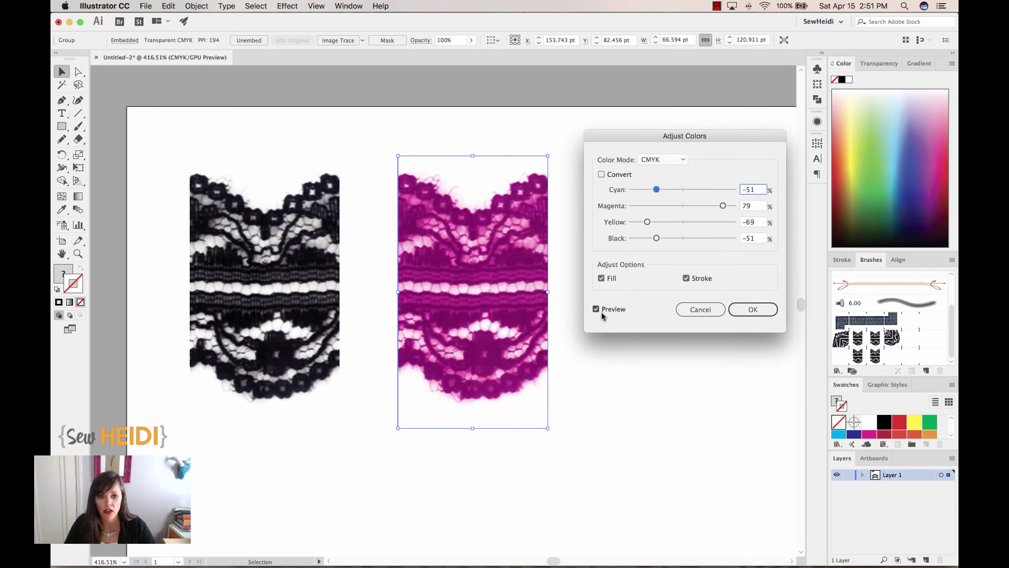
click(753, 308)
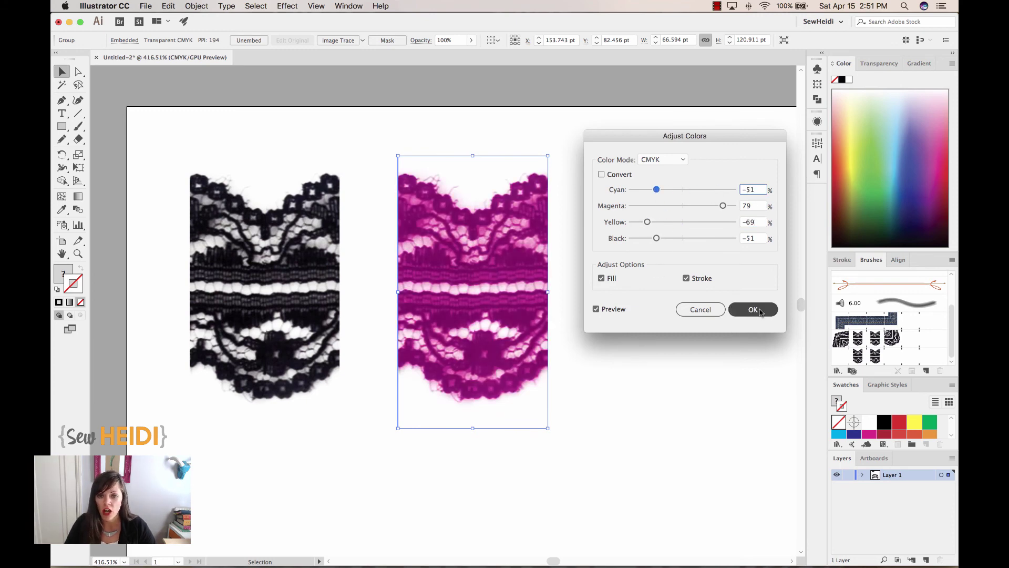
- Create a new pattern brush from the magenta lace tile
key(super+minus)
key(super+minus)
key(super+minus)
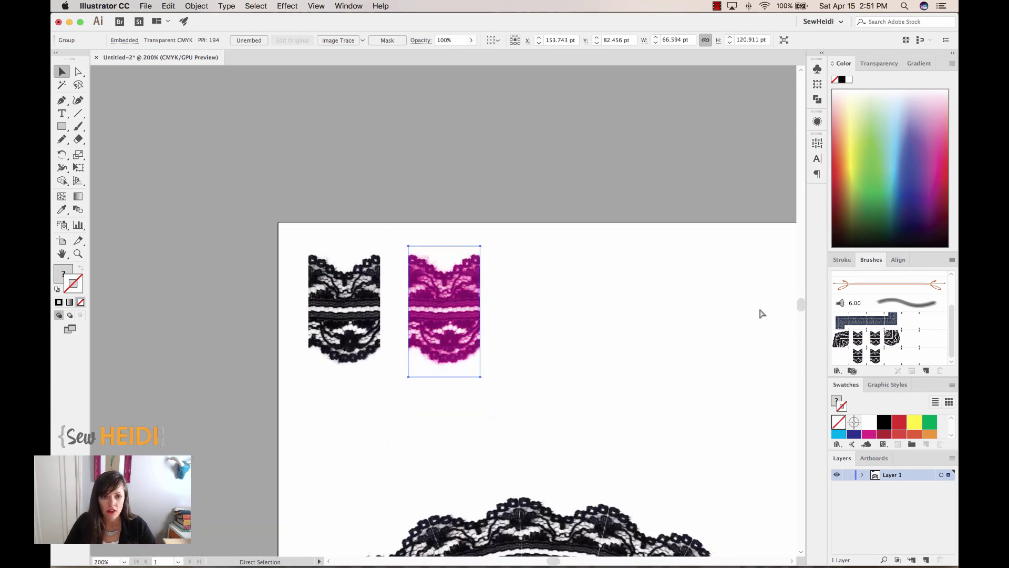
key(super+minus)
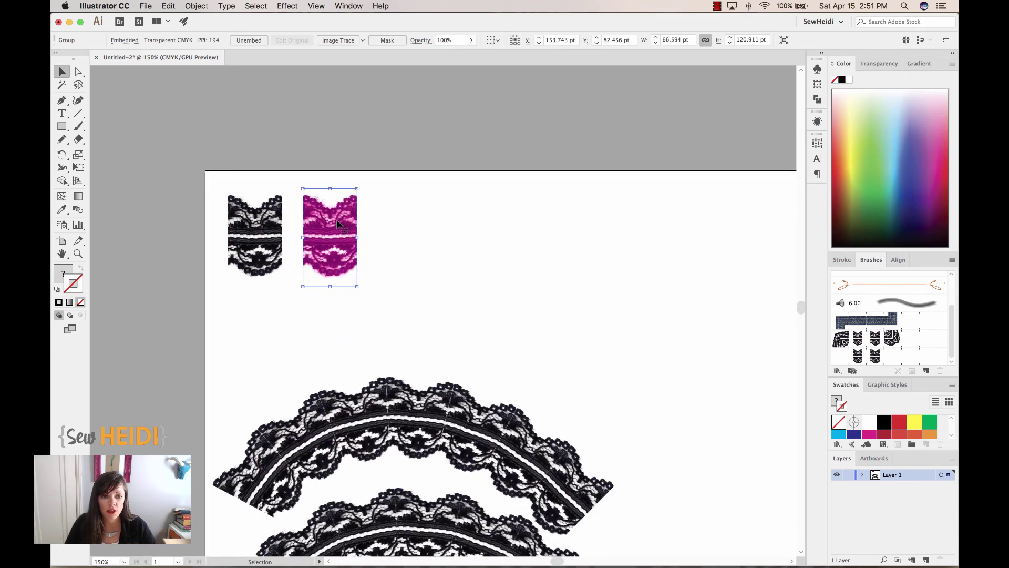
drag(395, 203, 325, 268)
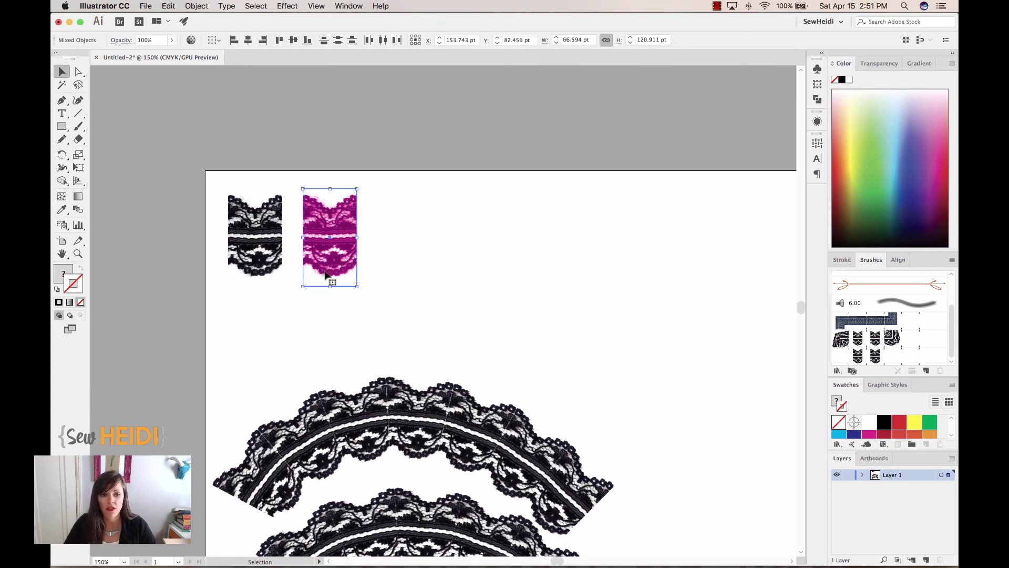
mouse_move(325, 226)
mouse_down()
mouse_move(734, 317)
mouse_move(861, 364)
mouse_up()
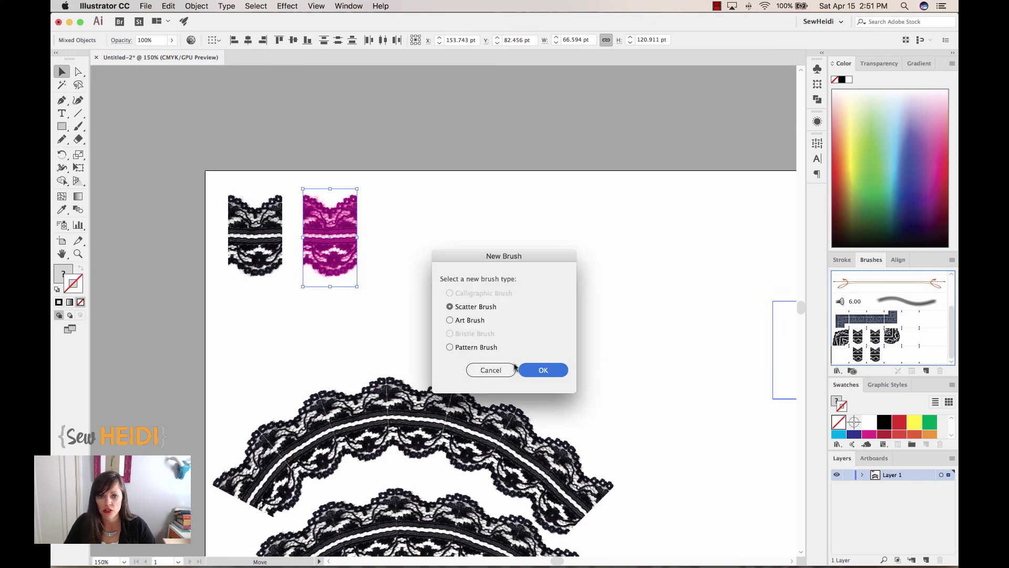
click(476, 347)
click(539, 370)
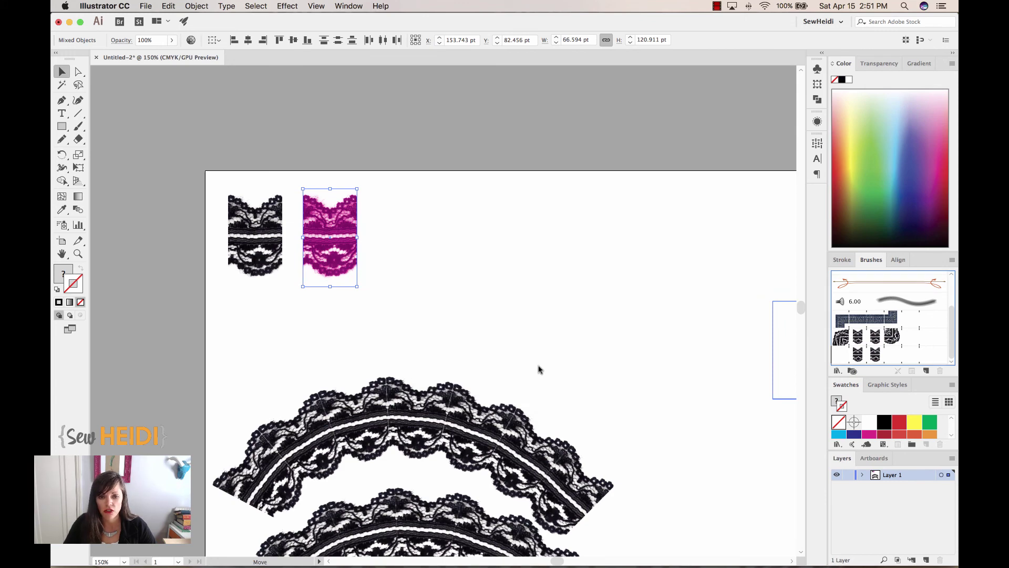
click(701, 419)
- Stroke the upper lace arc with the magenta lace brush and zoom in on both arcs
key(super+minus)
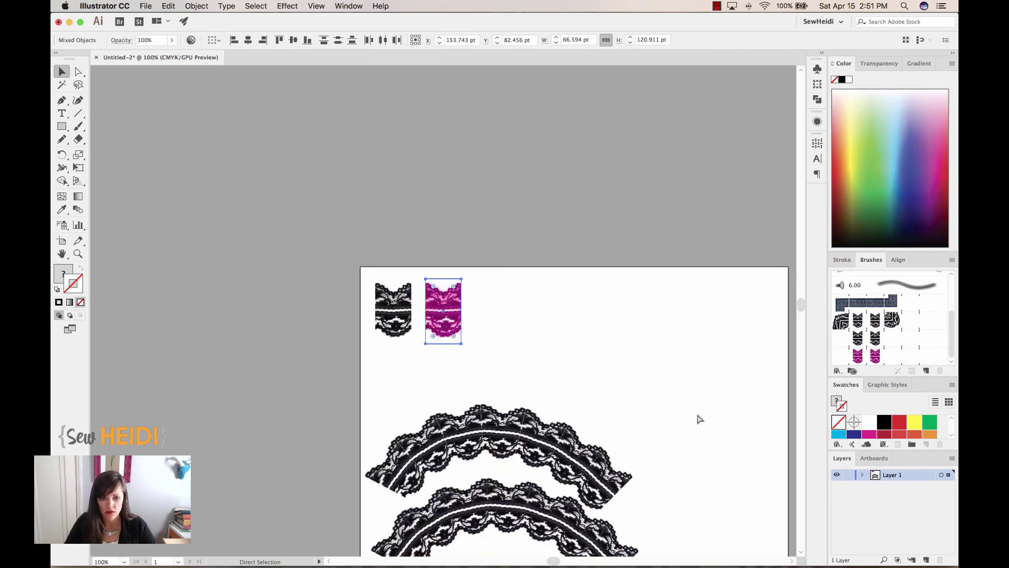
key(super+minus)
scroll(630, 384, down, 1)
click(480, 369)
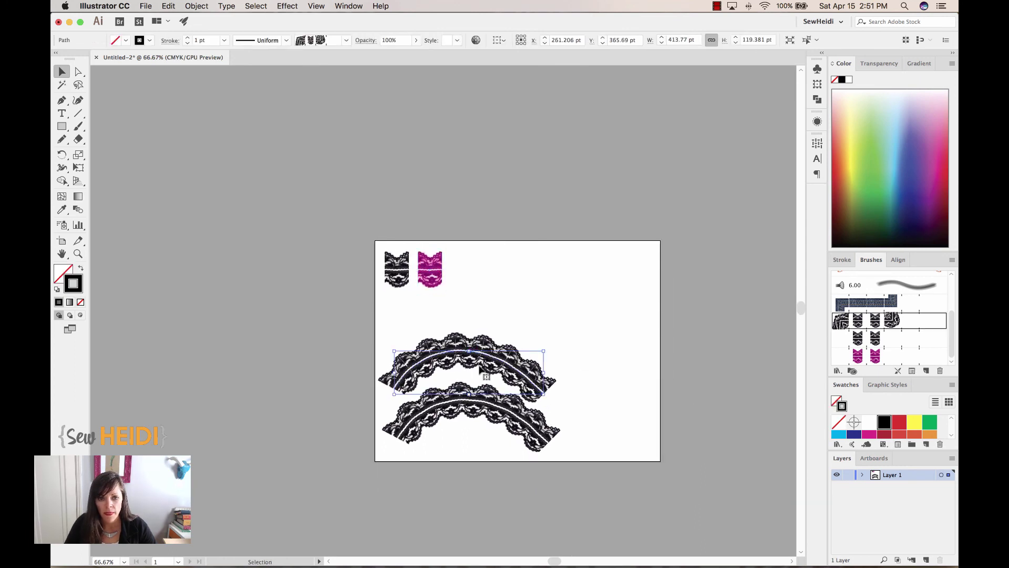
click(867, 357)
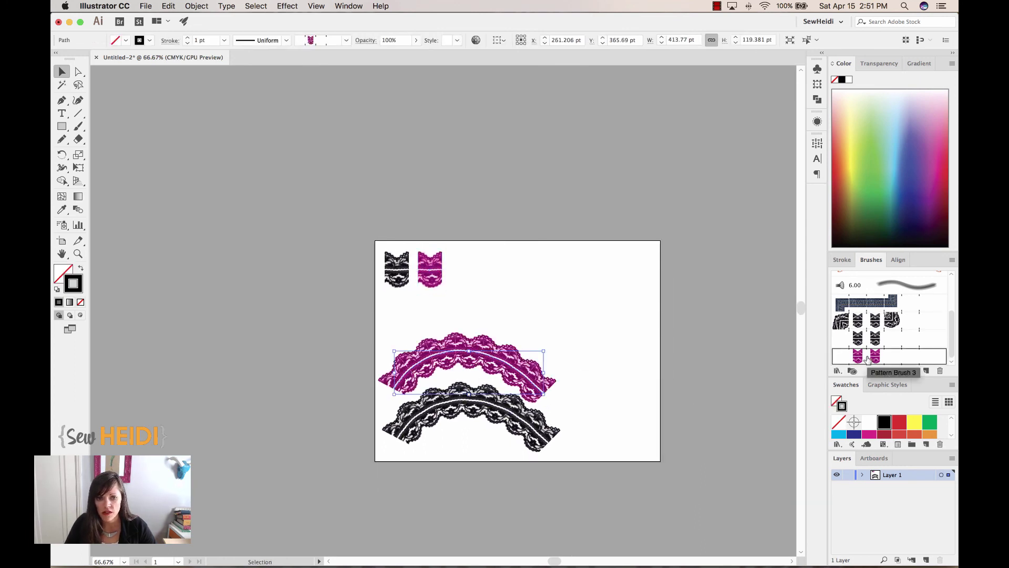
click(581, 358)
key(z)
drag(380, 236, 675, 487)
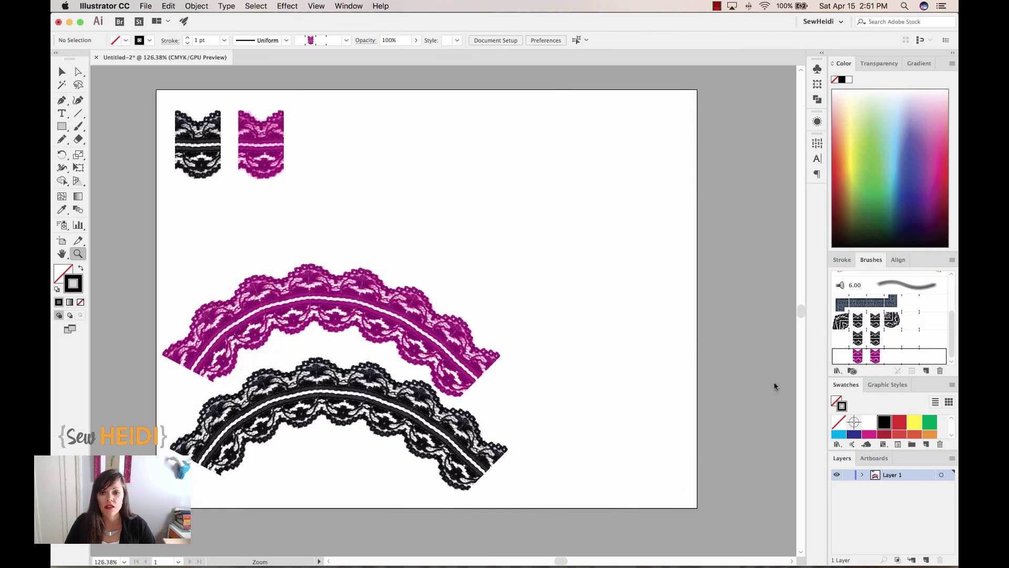
double_click(861, 339)
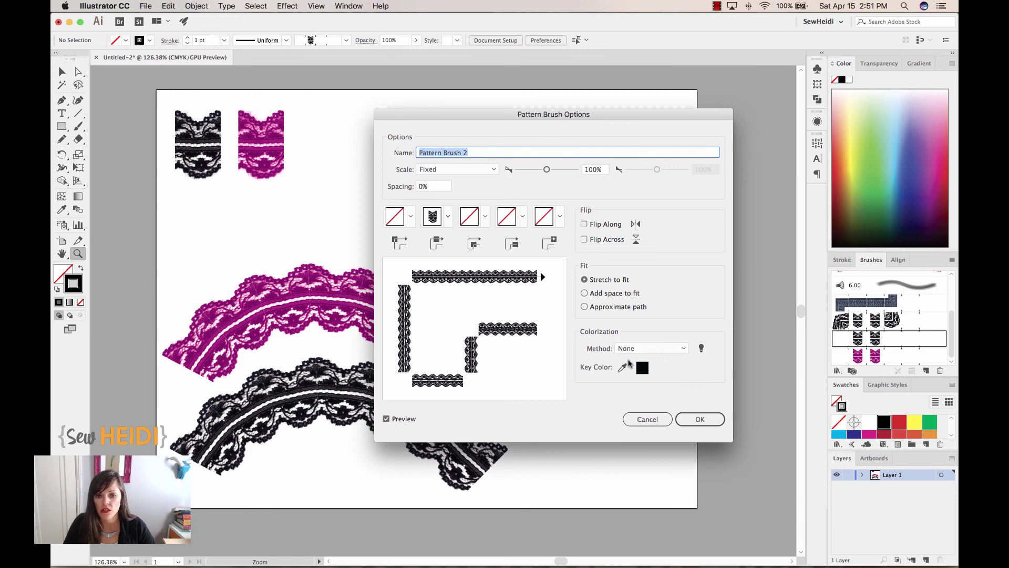
click(638, 421)
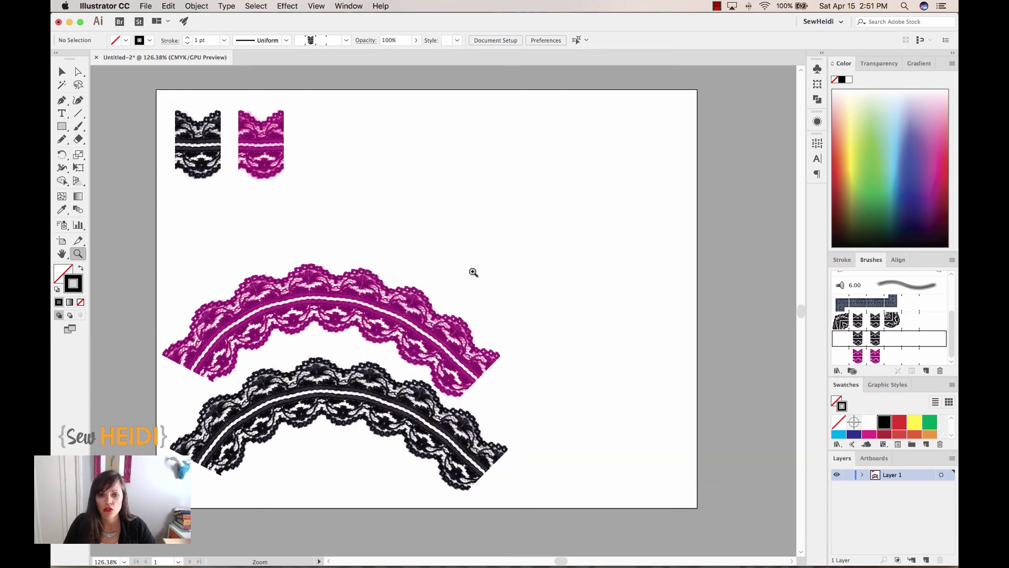
key(v)
click(261, 154)
click(349, 176)
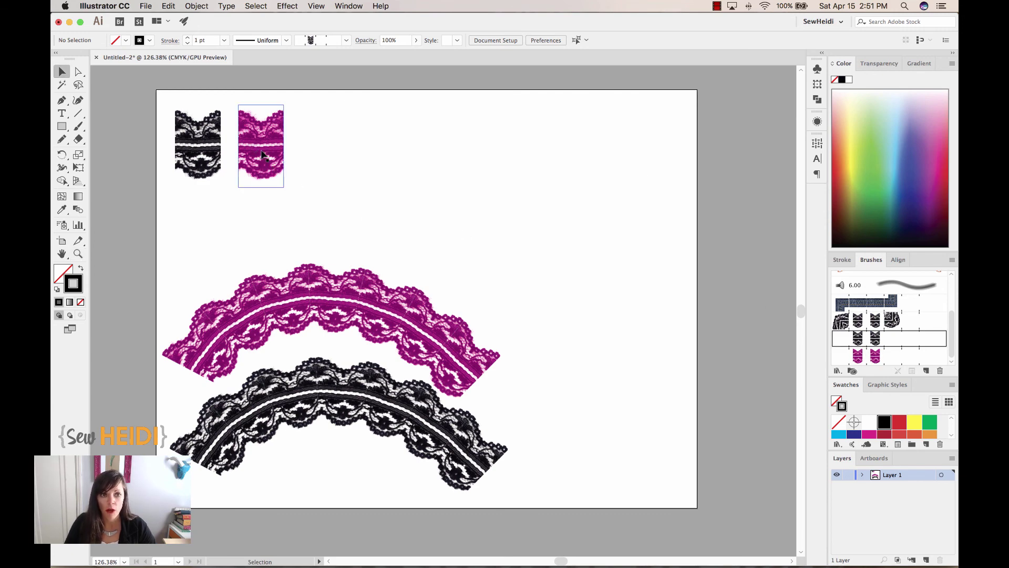
click(169, 6)
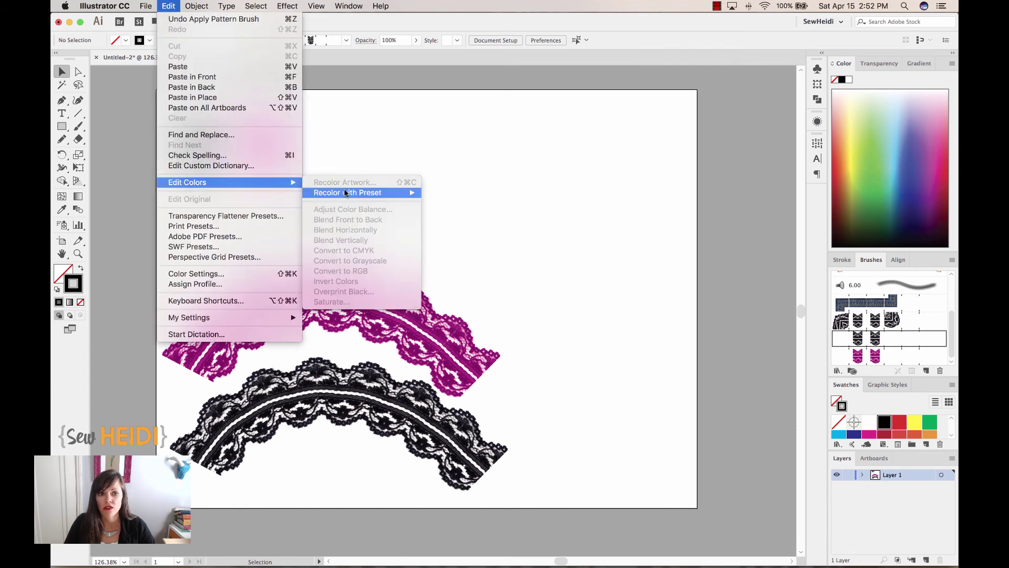
click(163, 5)
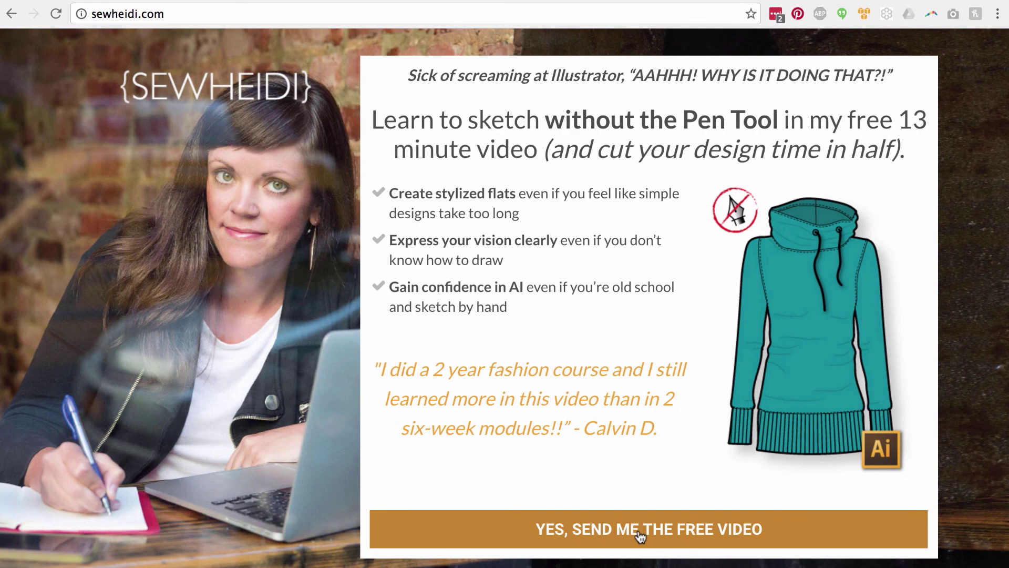
- Open the free-video signup form, enter the email address, and move to the First Name field
click(640, 535)
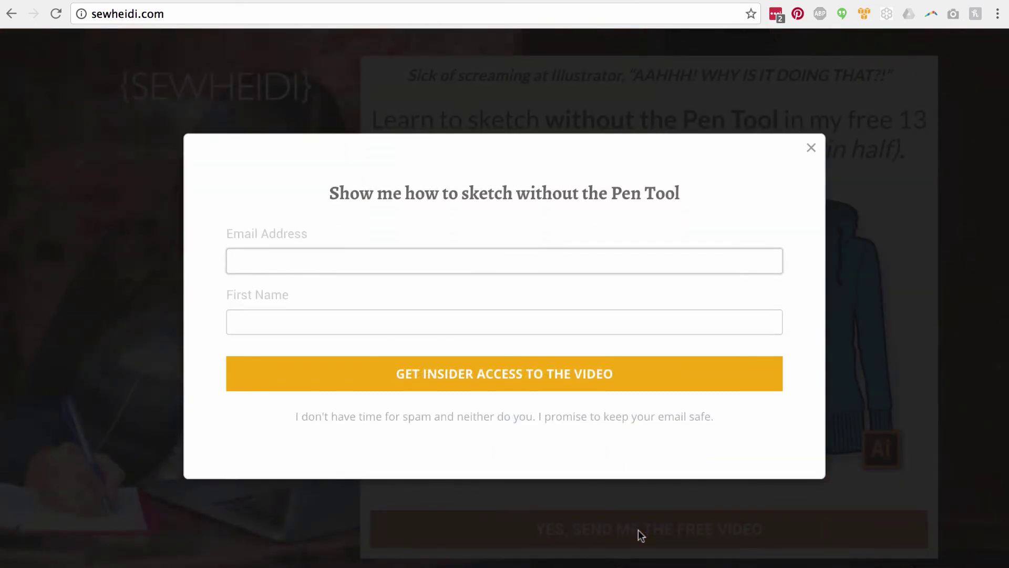
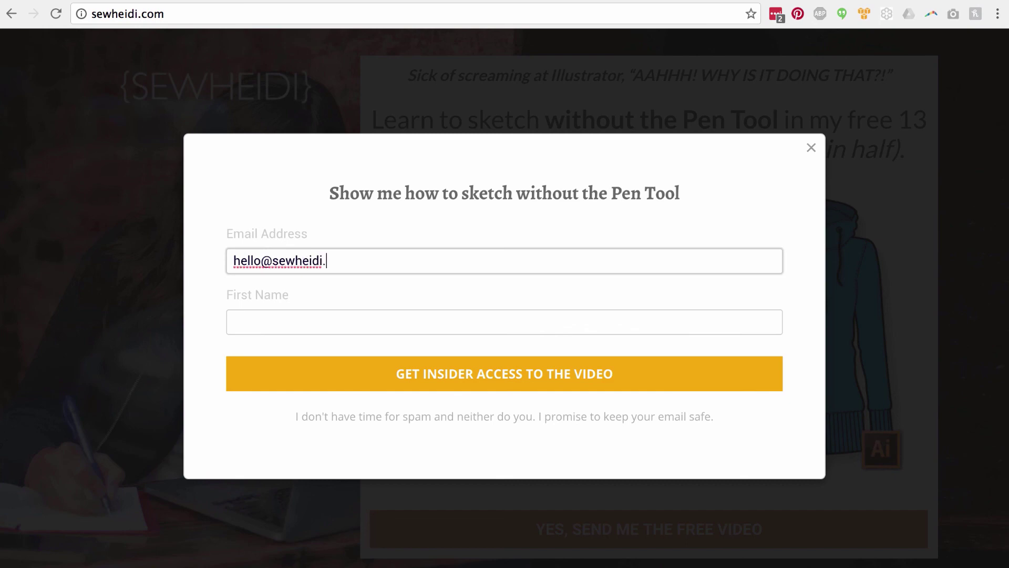
click(233, 322)
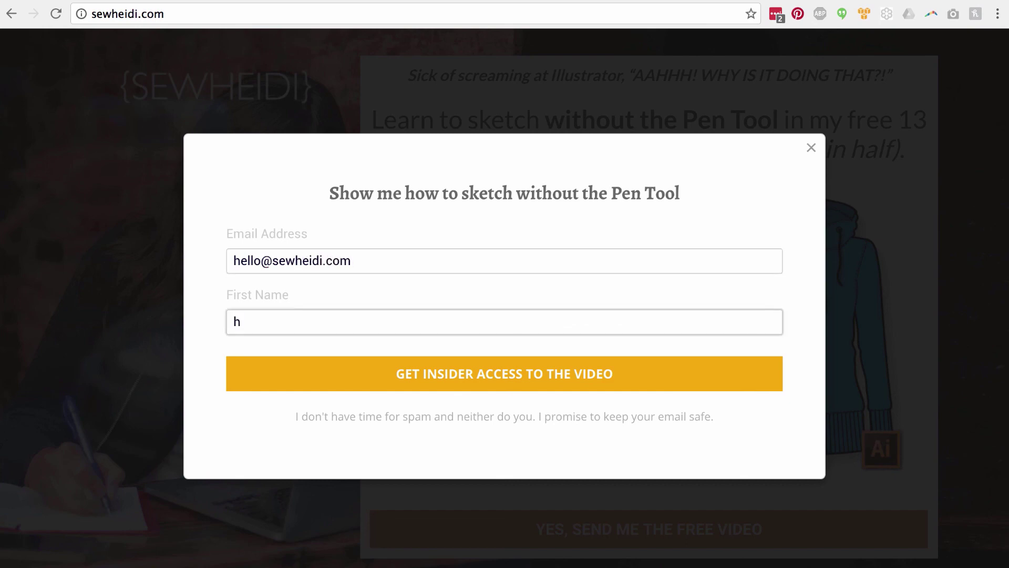